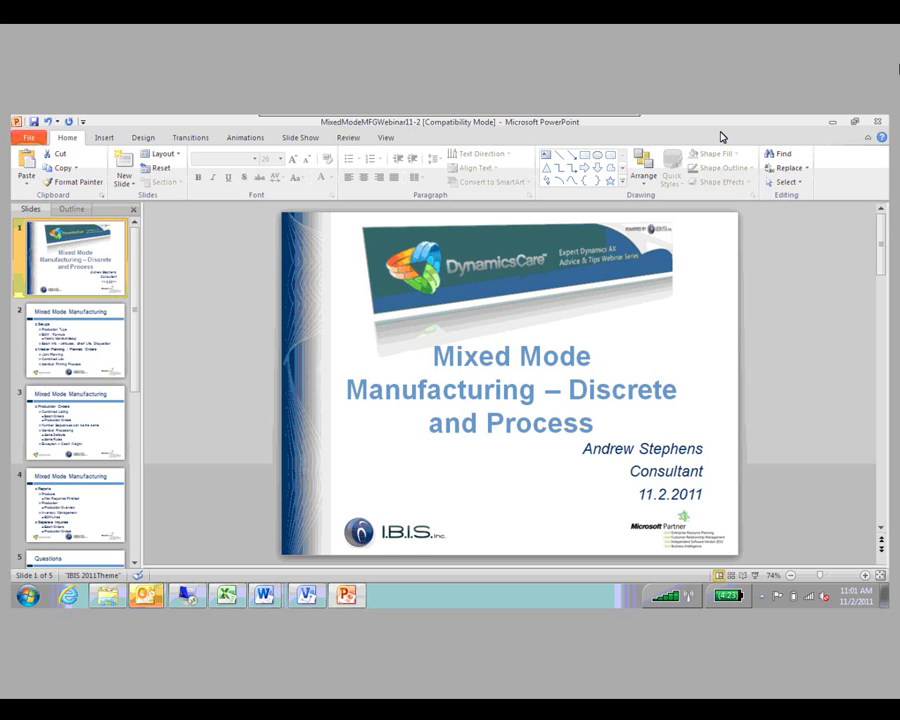
- Show the second slide, covering manufacturing setups and master planning, and switch to Microsoft Dynamics AX
click(88, 347)
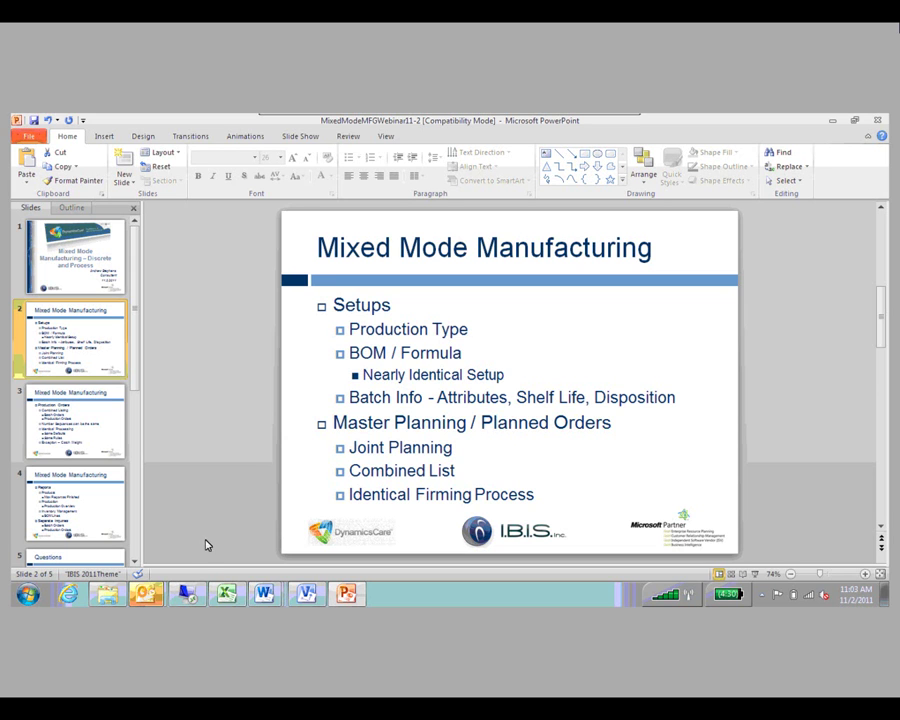
click(190, 595)
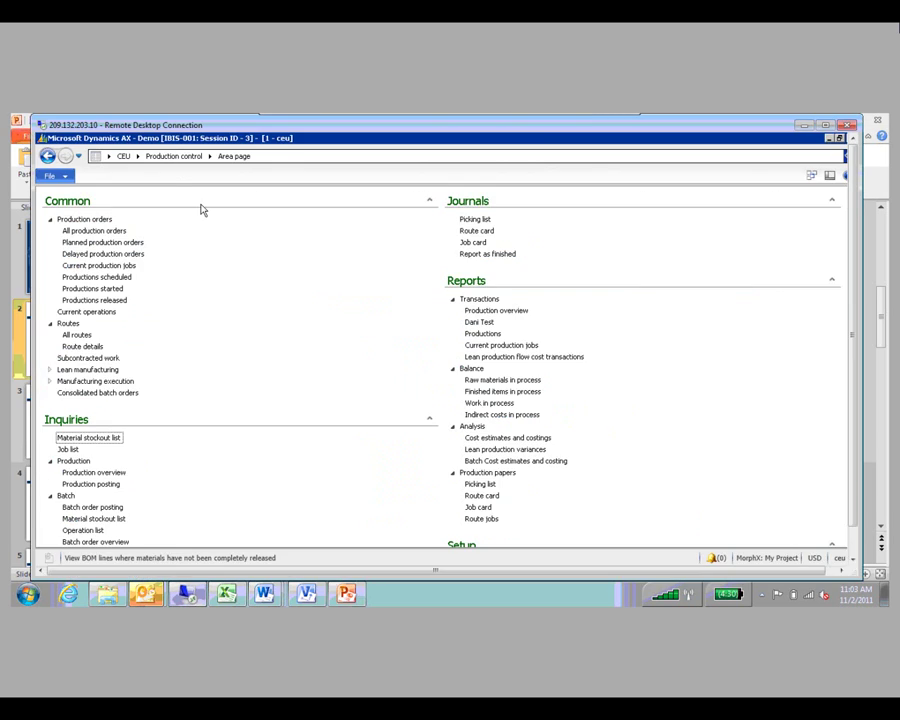
- Open the released products list in Product information management and filter it by item number as_fg
click(139, 157)
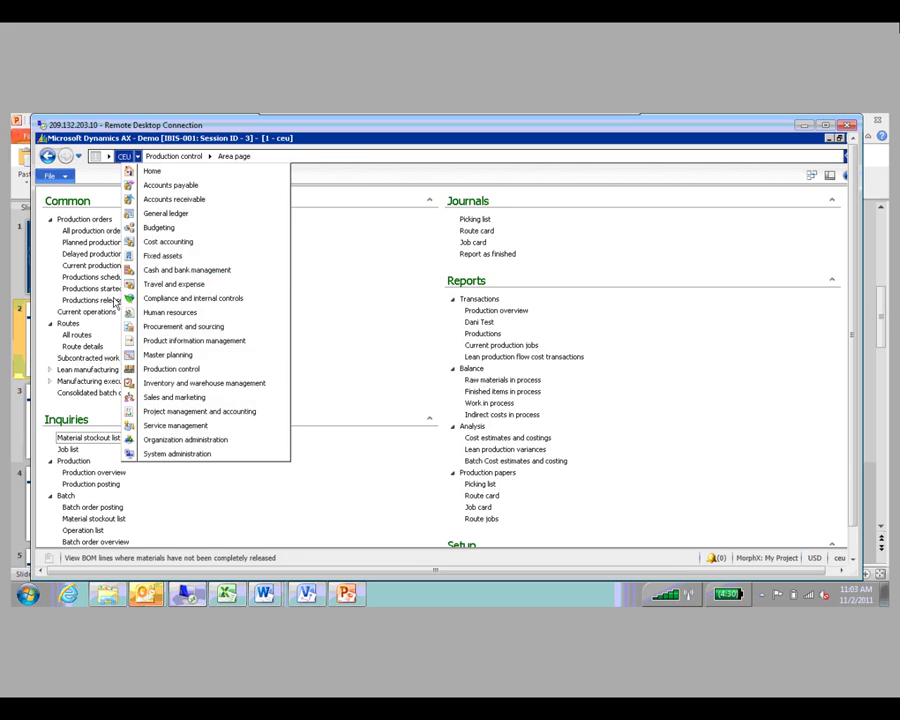
click(194, 340)
click(84, 263)
text(as)
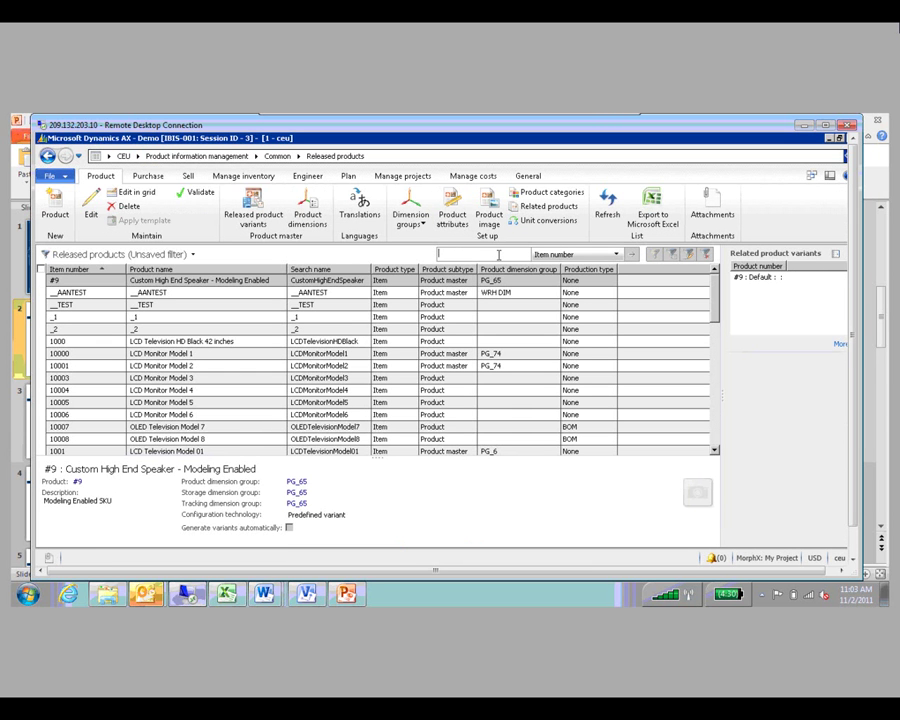
text(_fg)
key(Return)
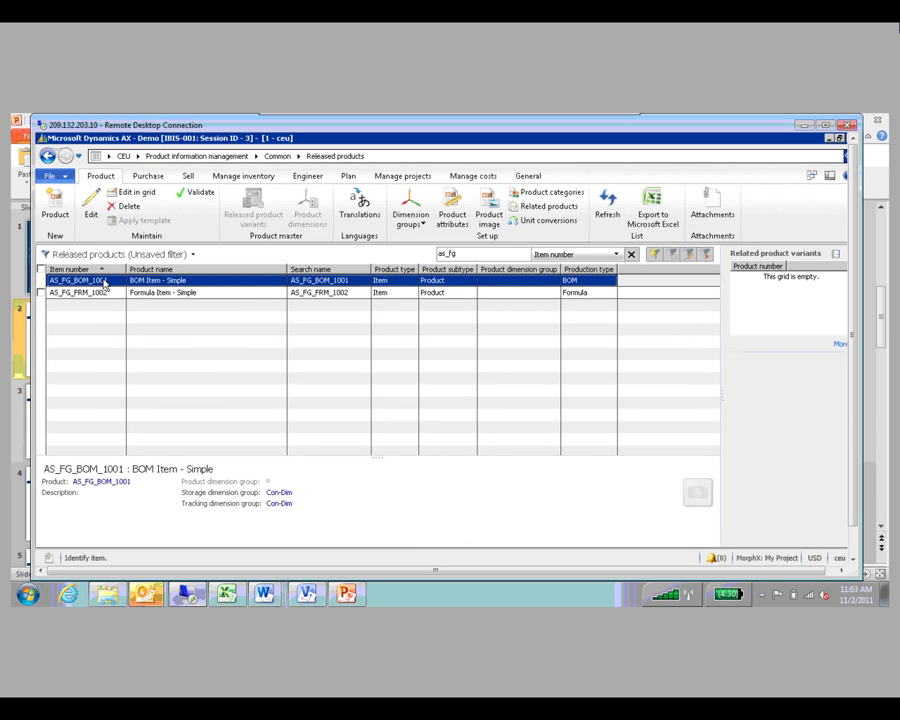
- Open released product AS_FG_BOM_1001 in edit mode and collapse its General section to show the Engineer details
double_click(102, 281)
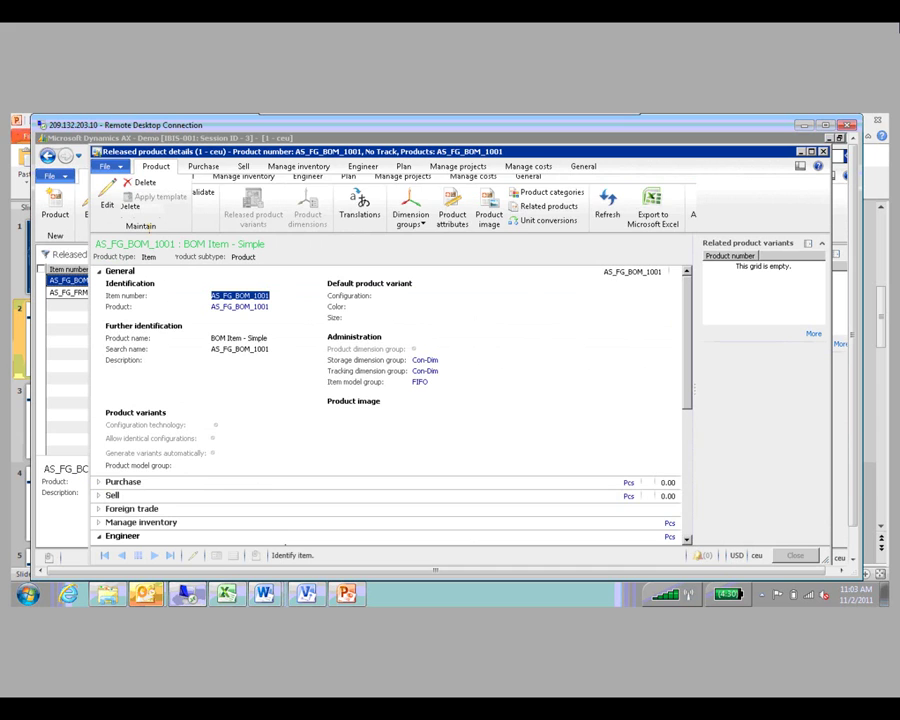
click(107, 198)
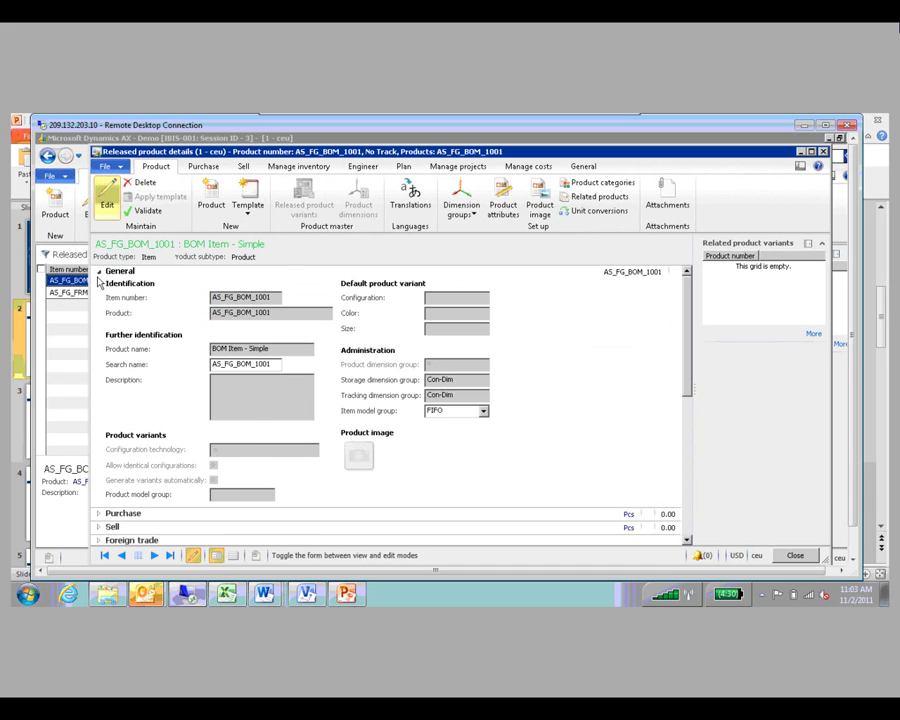
click(100, 272)
click(115, 339)
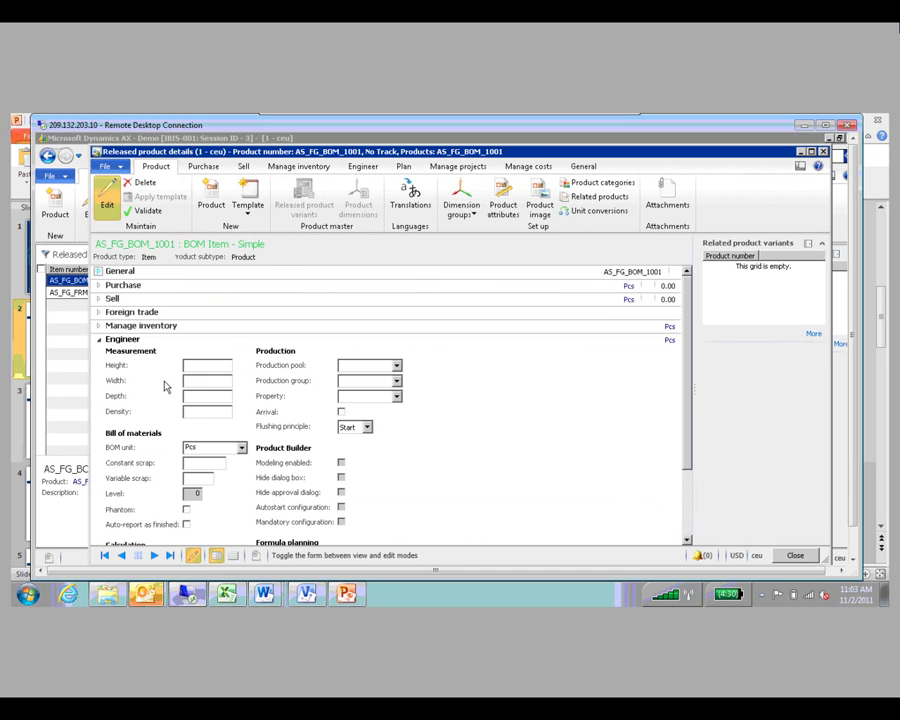
click(99, 342)
click(99, 347)
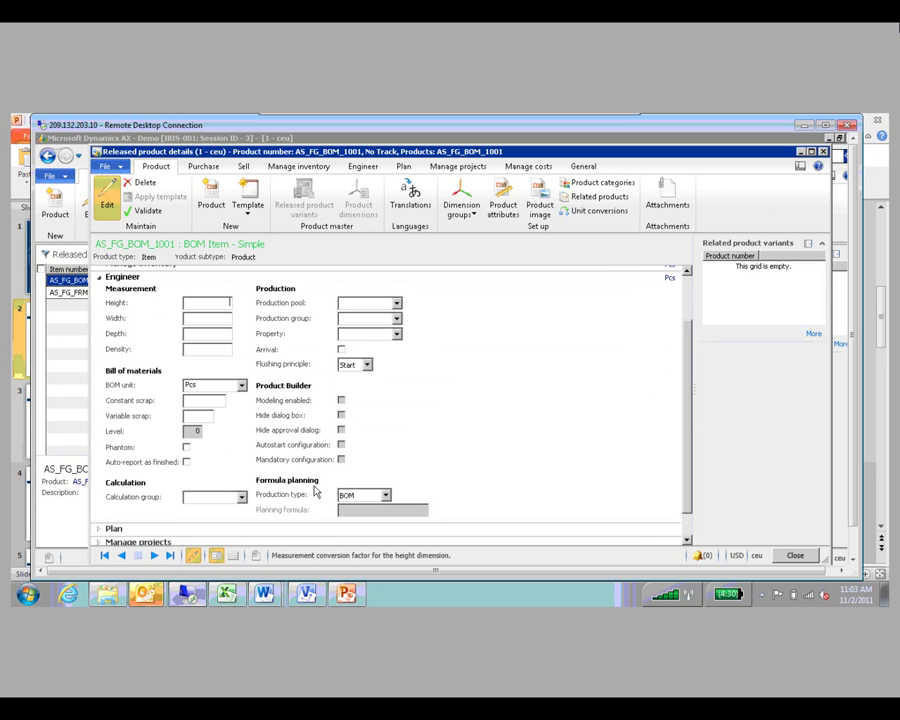
- Examine the item's production type options and revisit the setups slide in PowerPoint before returning to Dynamics AX
click(386, 496)
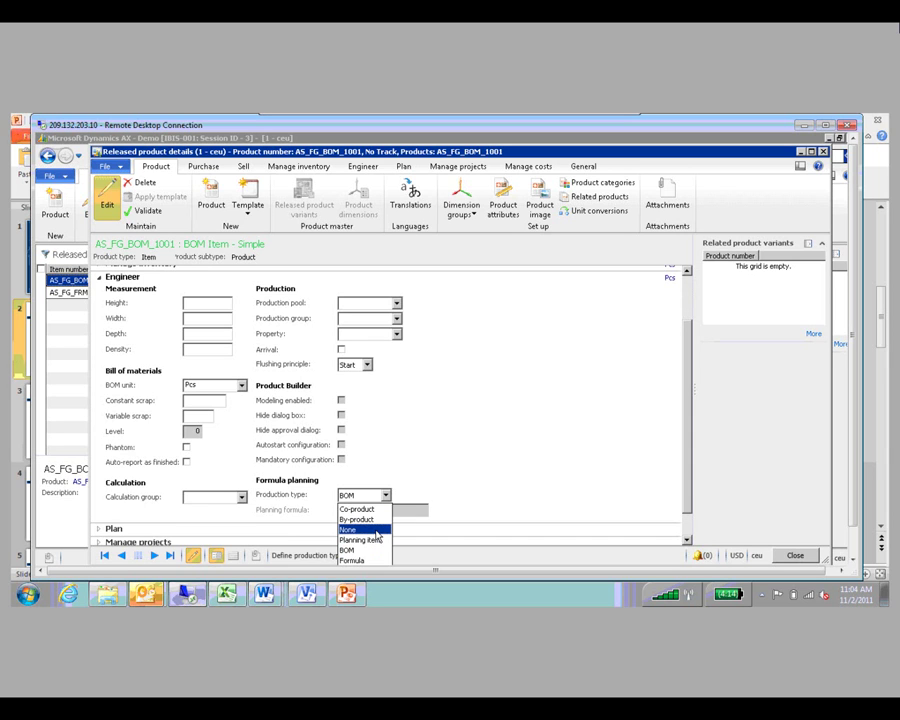
click(444, 435)
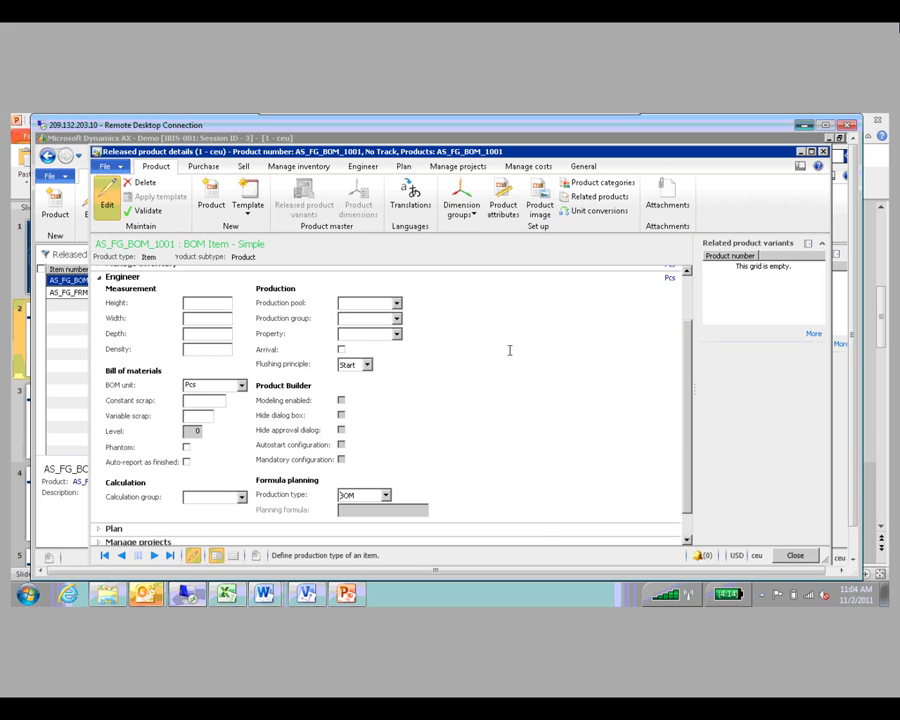
key(alt+Tab)
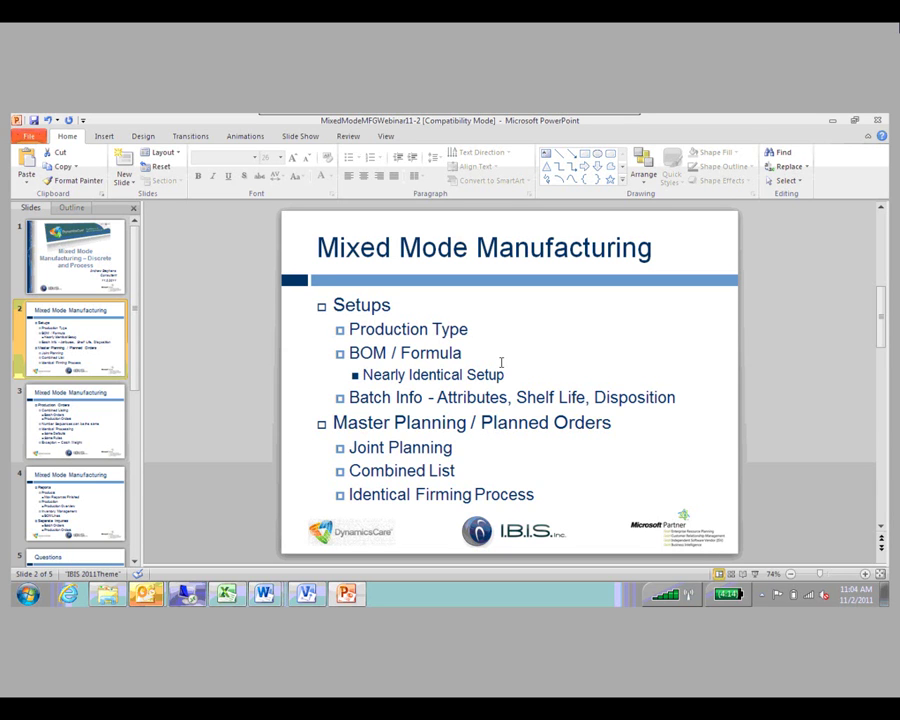
click(186, 594)
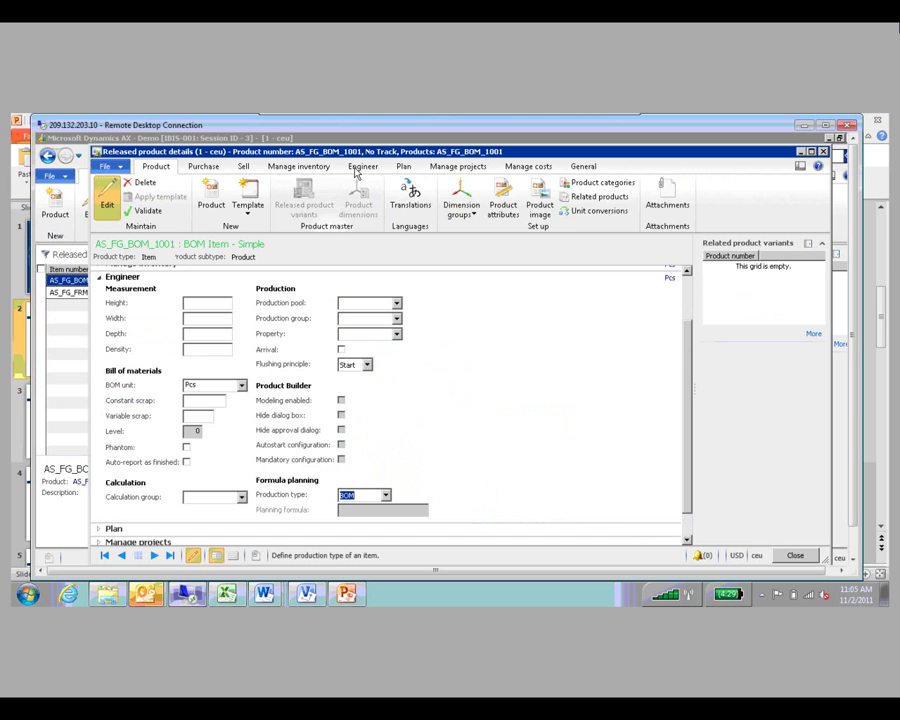
- Try Formula as the item's production type with the engineering commands shown, and set it back to BOM
click(358, 168)
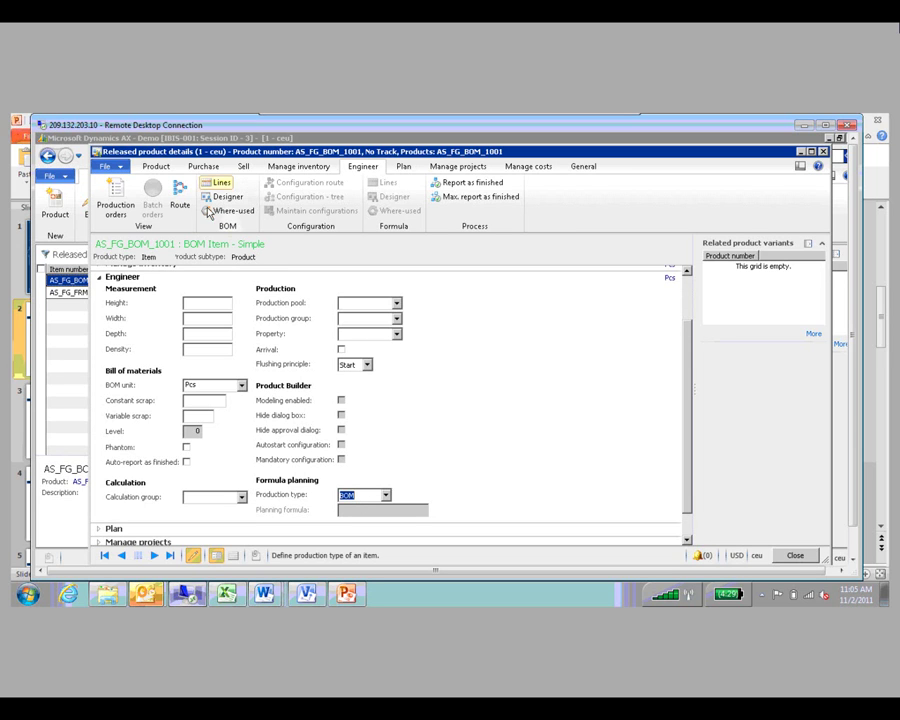
click(387, 496)
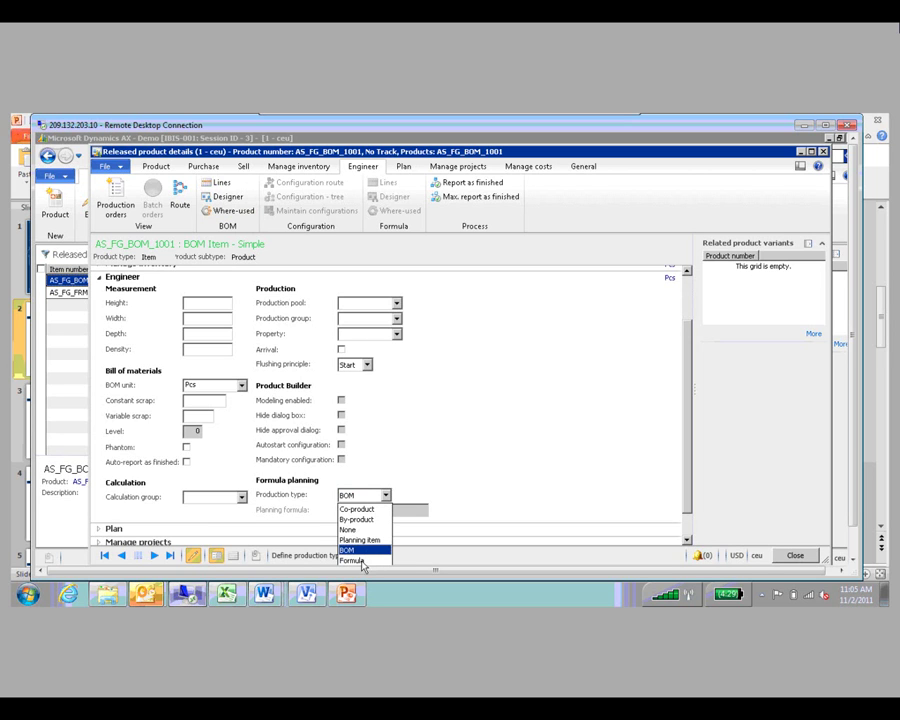
click(363, 561)
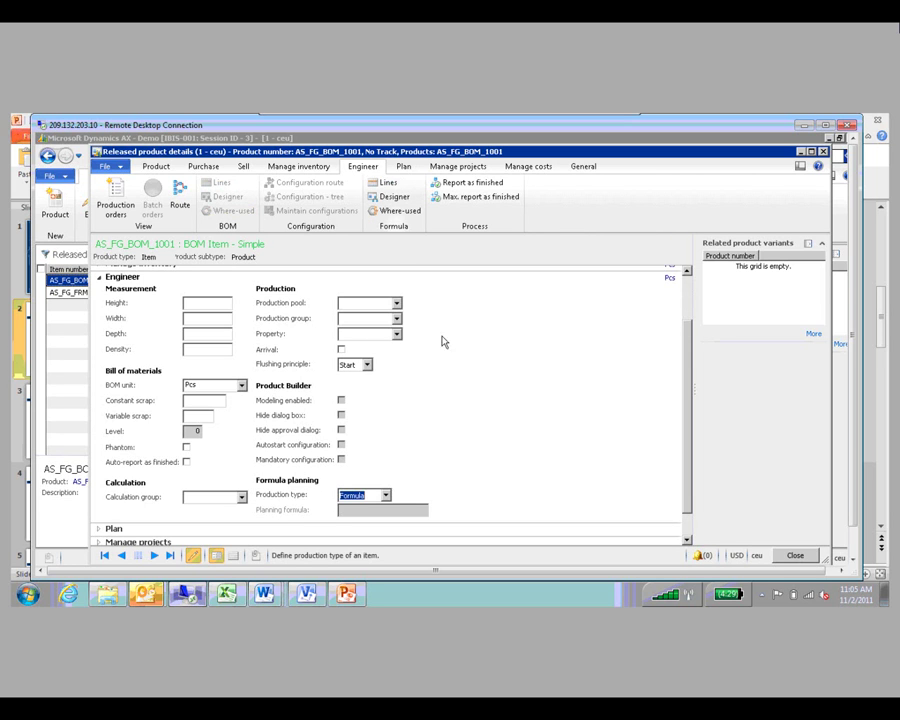
click(385, 496)
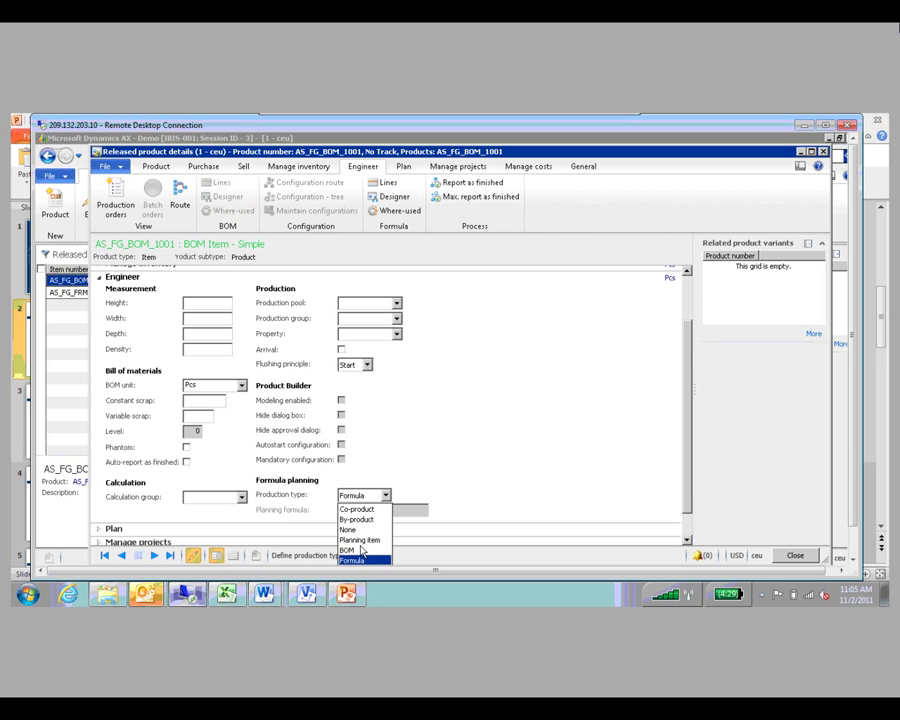
click(352, 560)
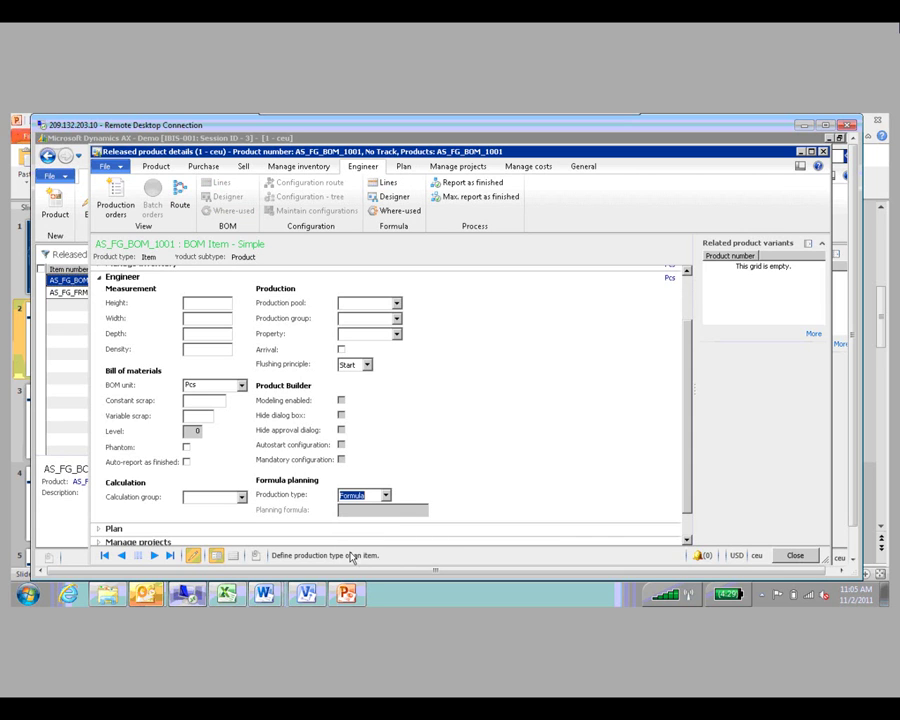
click(386, 495)
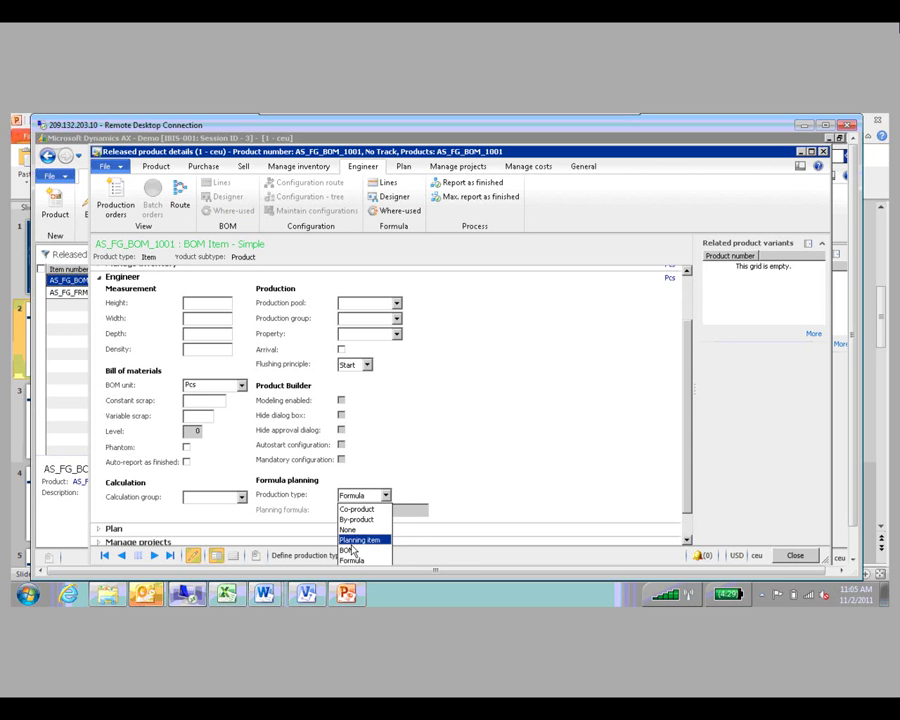
click(349, 497)
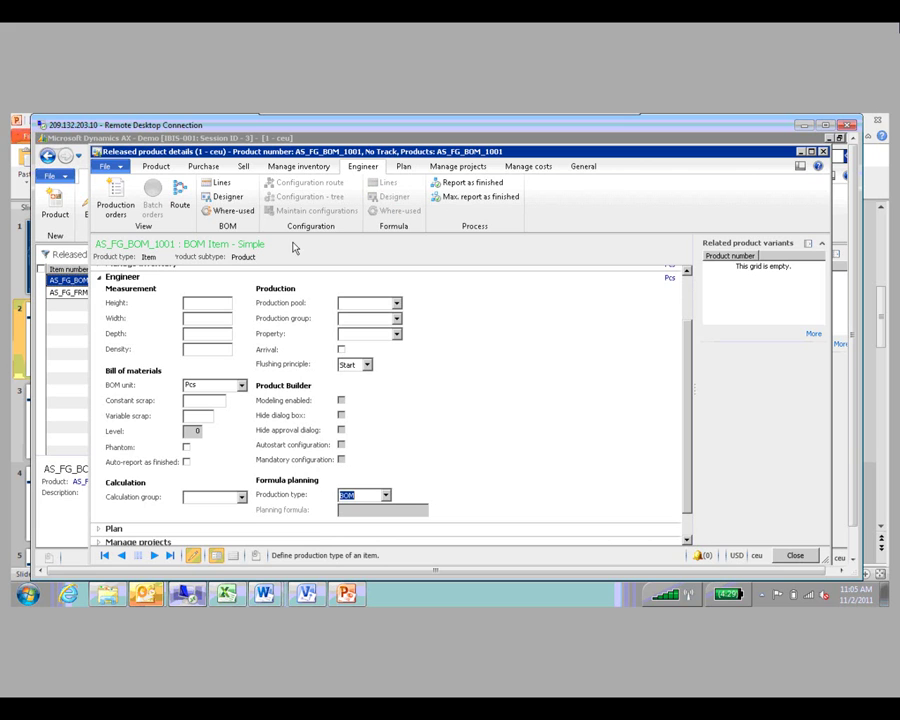
- Review the BOM version and lines of item AS_FG_BOM_1001 and close its product details
click(215, 184)
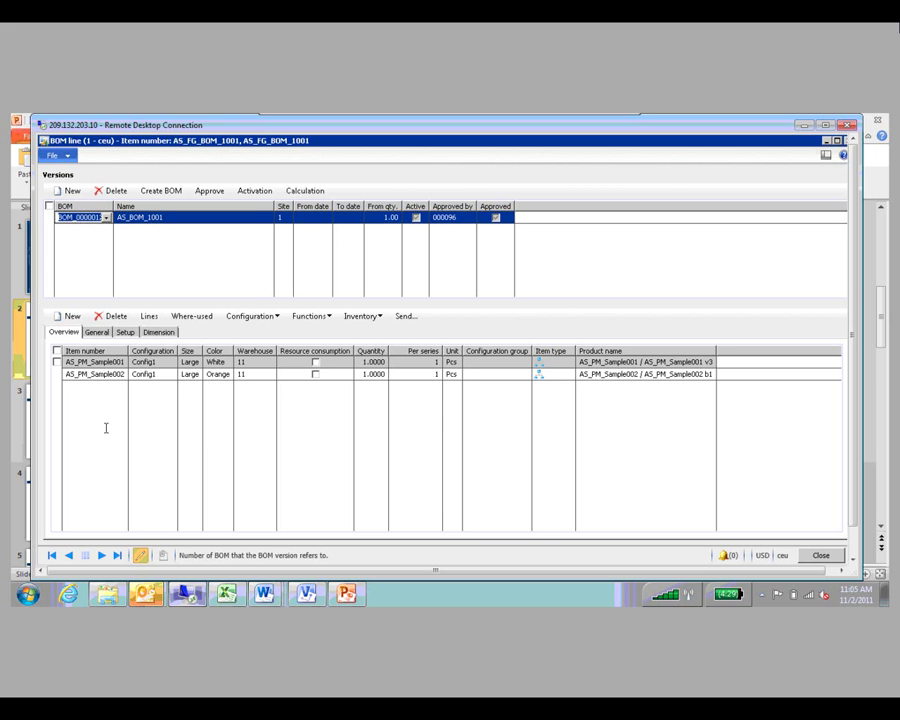
click(818, 556)
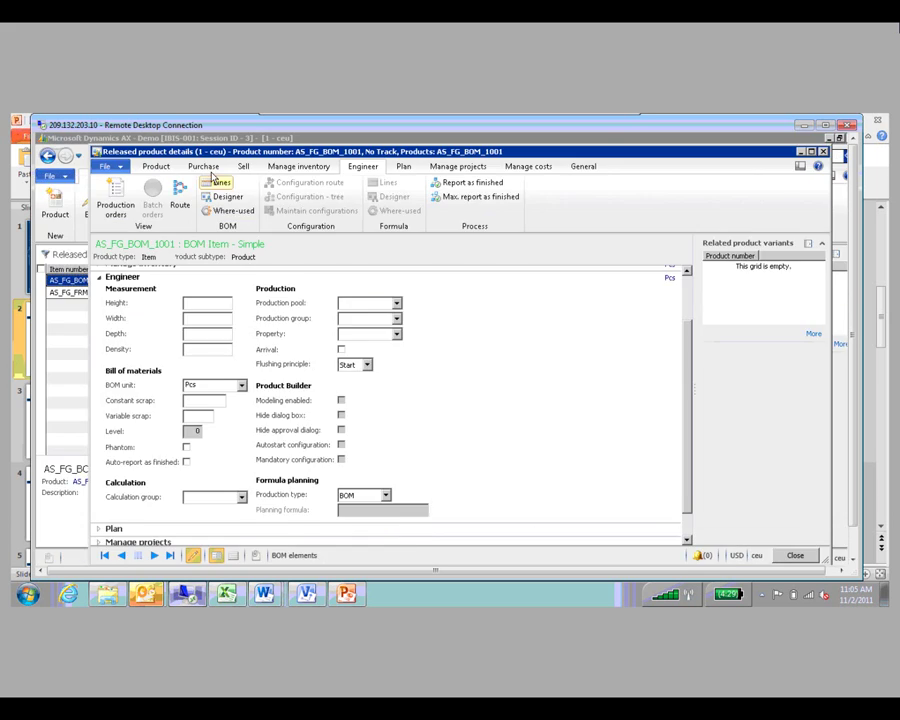
click(793, 555)
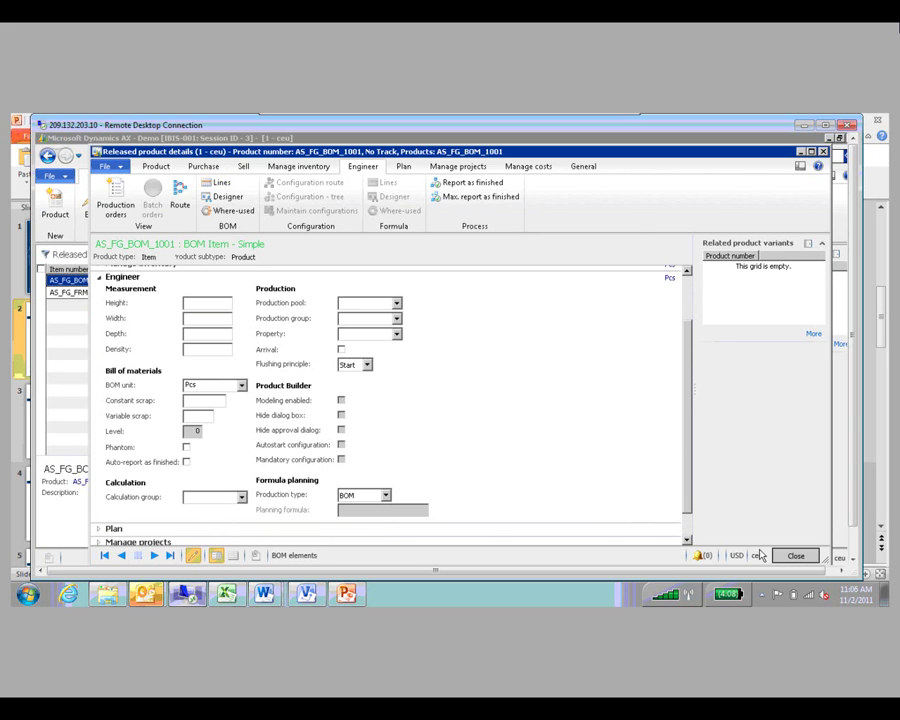
- Review the formula version and lines of item AS_FG_FRM_1002 and close the form
click(108, 293)
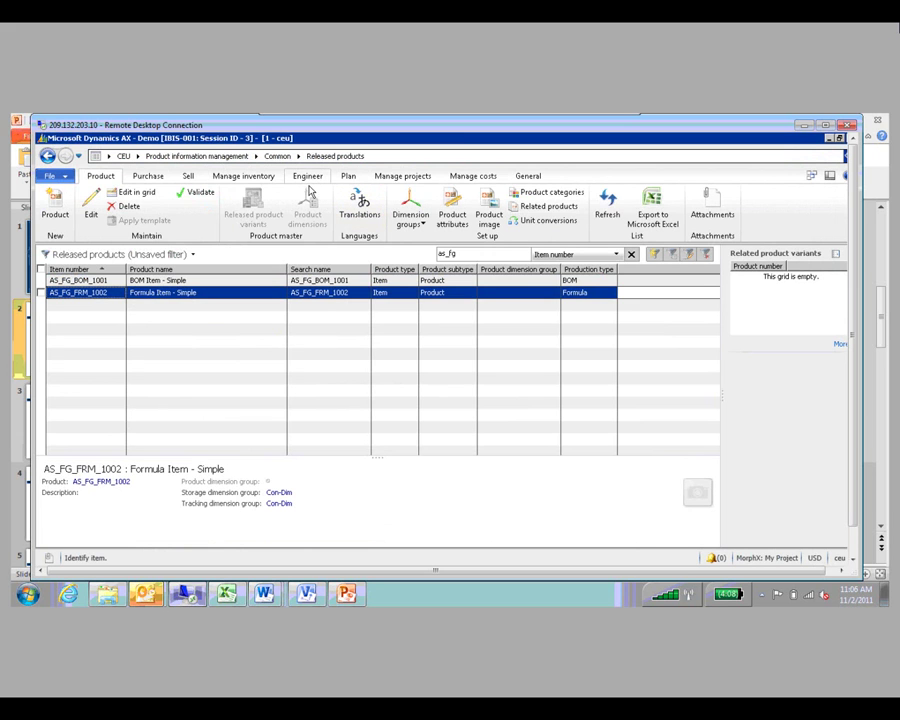
click(308, 176)
click(331, 192)
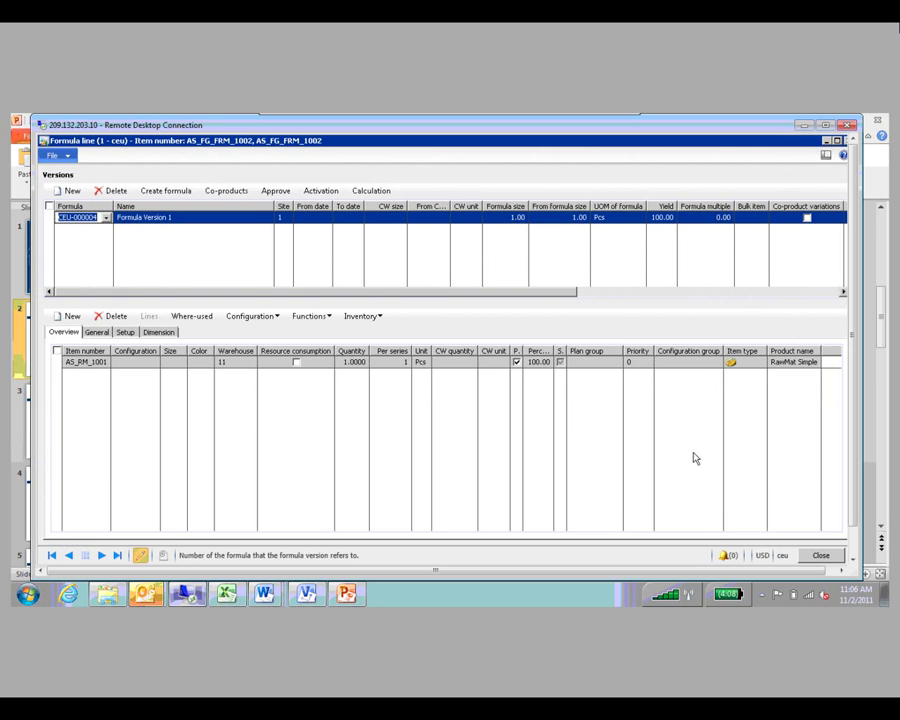
click(821, 557)
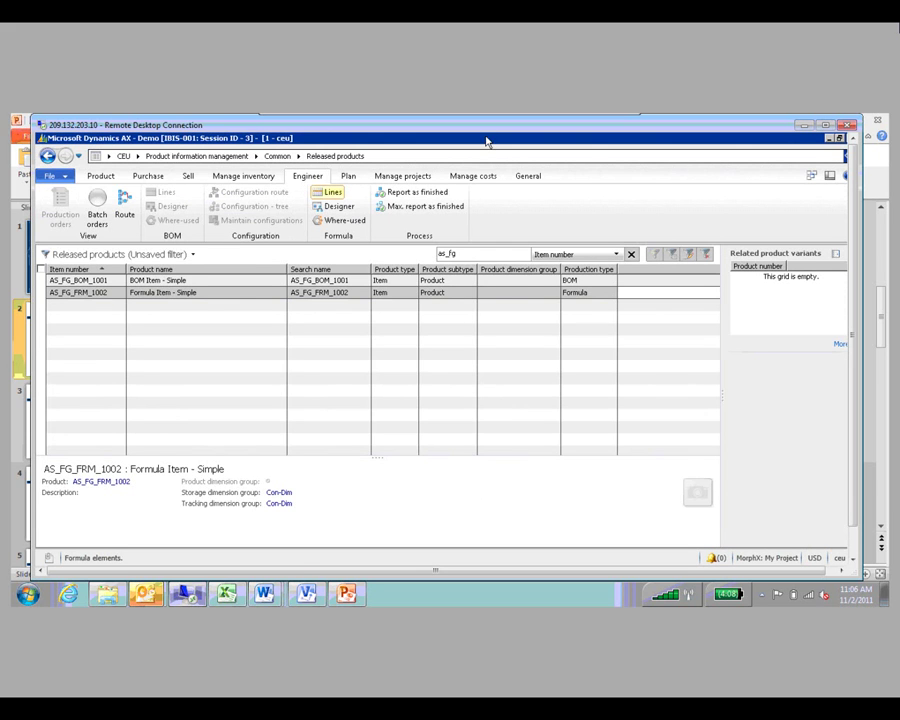
- Check the setups slide in PowerPoint and open the Batches dimension inquiry under Inventory and warehouse management in Dynamics AX
click(350, 595)
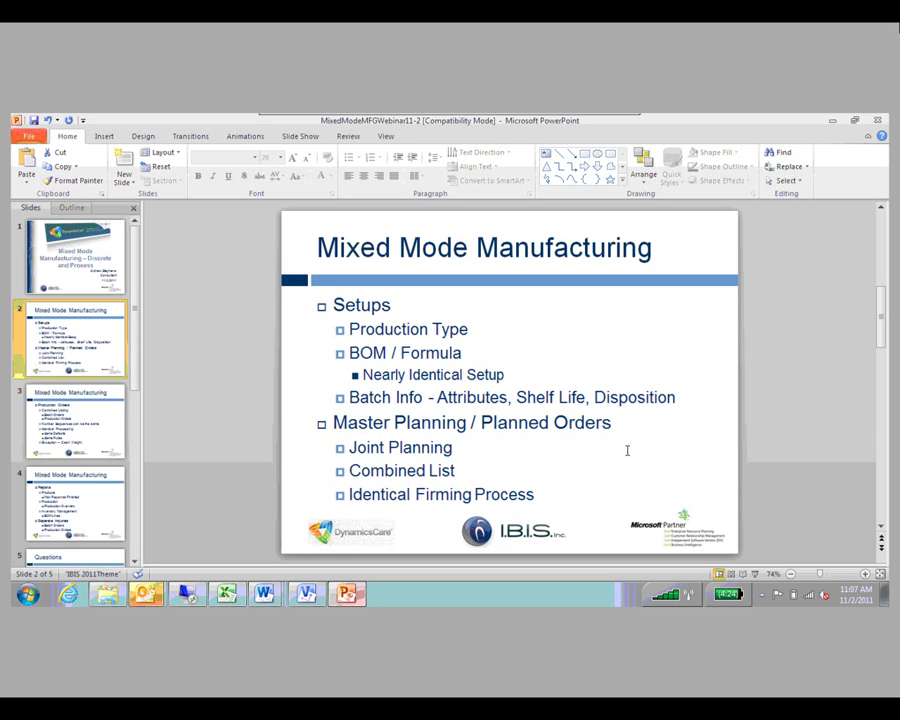
click(186, 594)
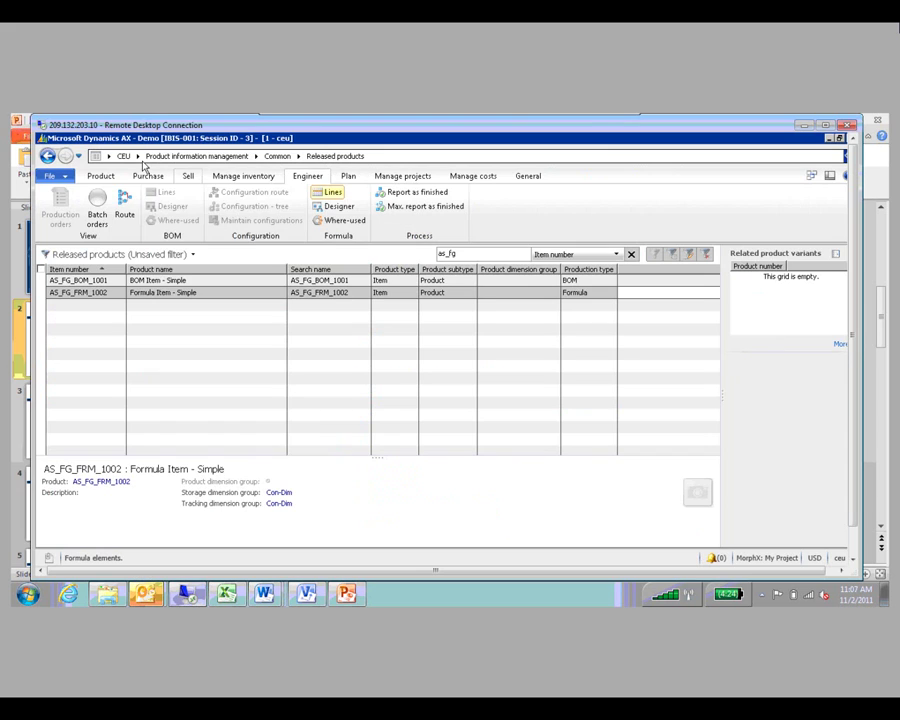
click(128, 156)
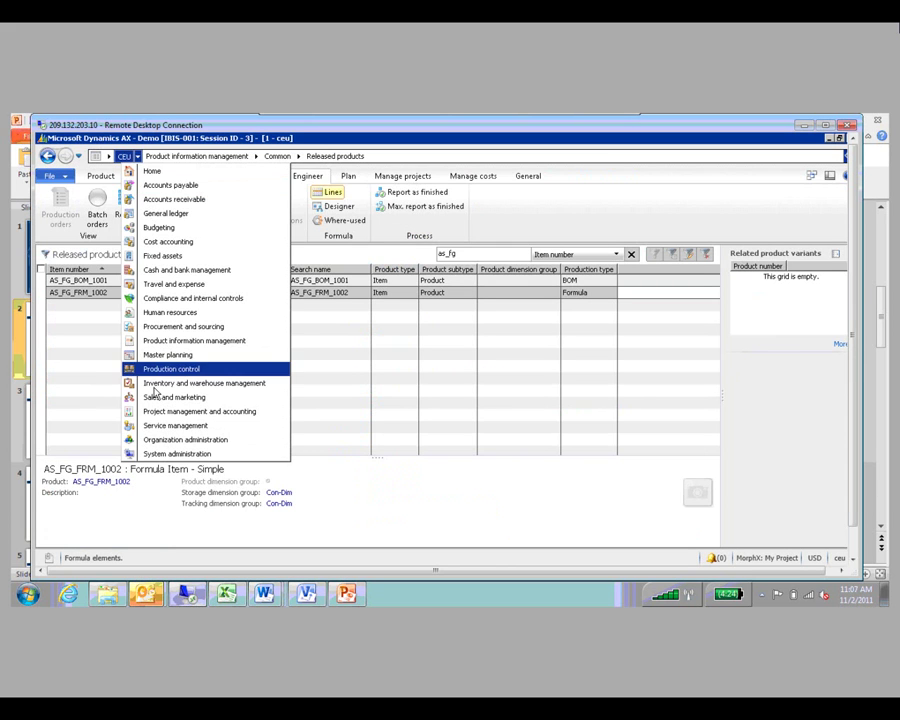
click(160, 384)
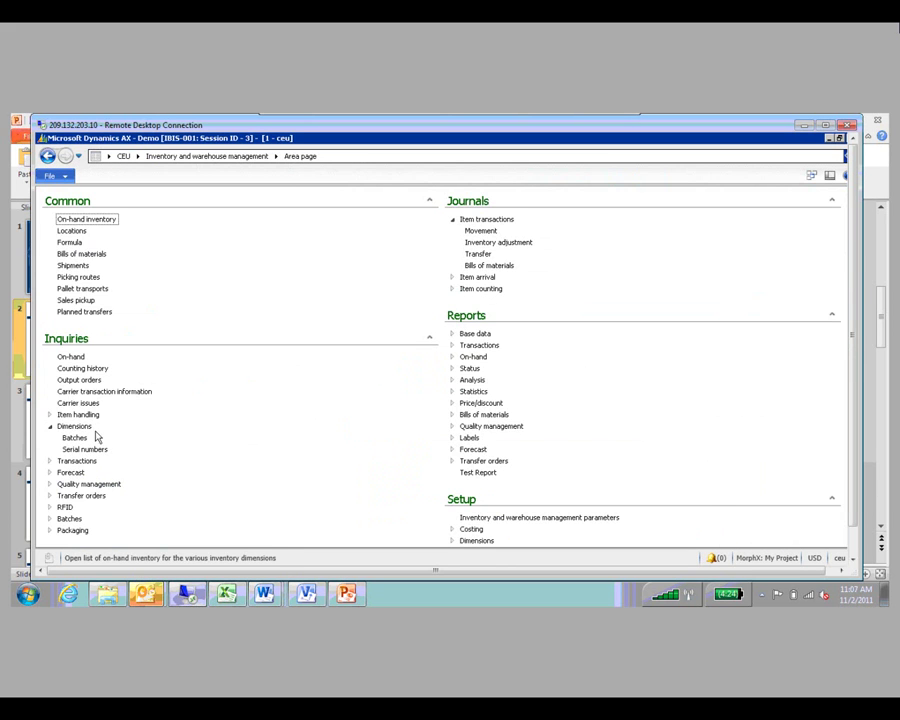
click(73, 438)
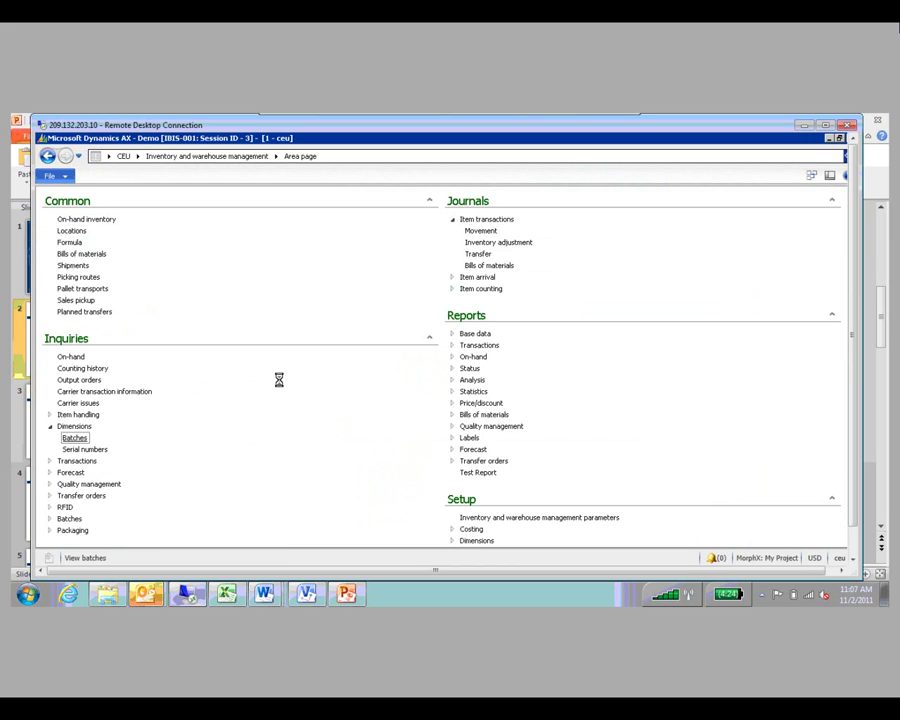
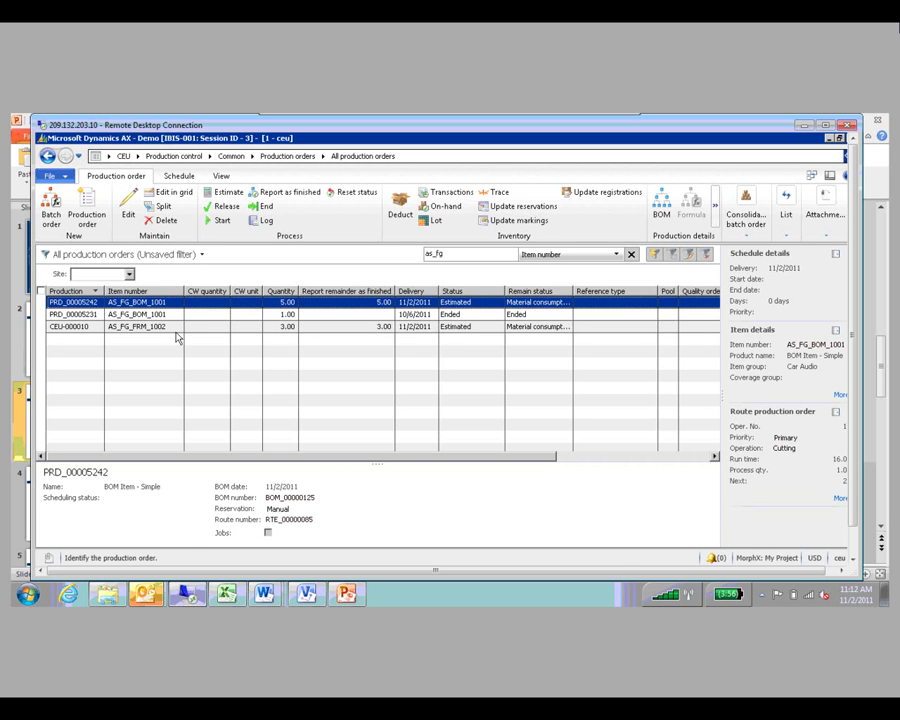
- Select the order for item AS_FG_FRM_1002 in the all production orders list
click(165, 328)
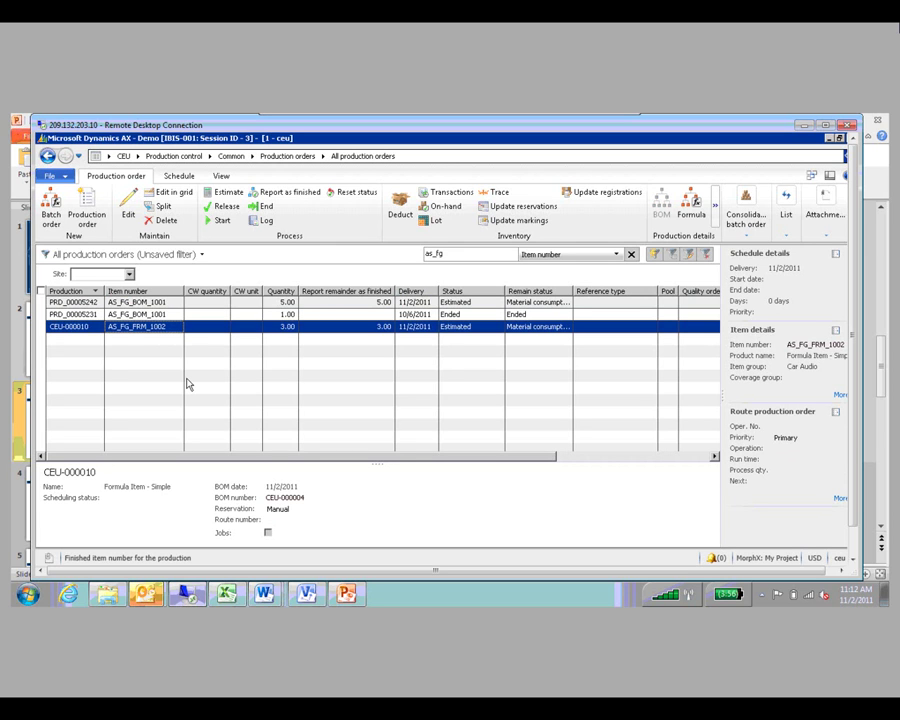
click(83, 328)
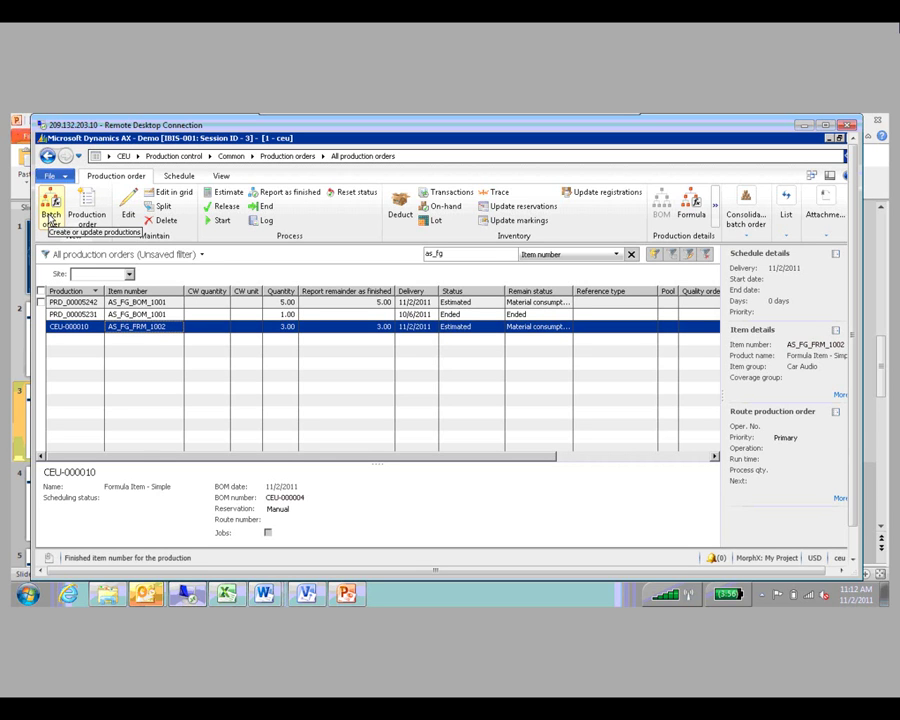
click(50, 217)
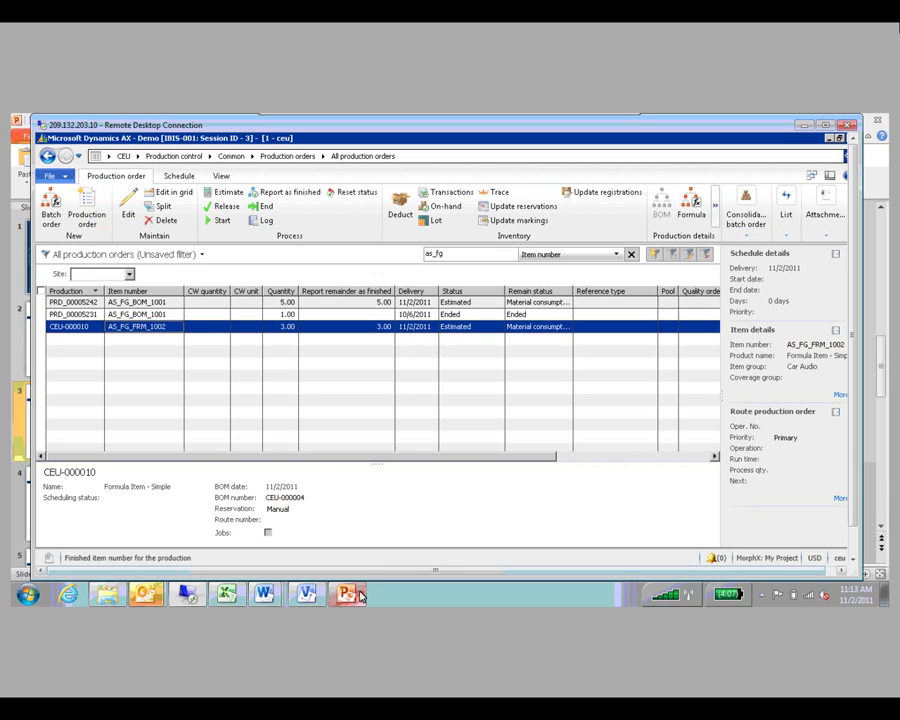
- Check the production orders slide in PowerPoint, then review the general Start options of the AS_FG_FRM_1002 order in Dynamics AX and cancel
key(alt+Tab)
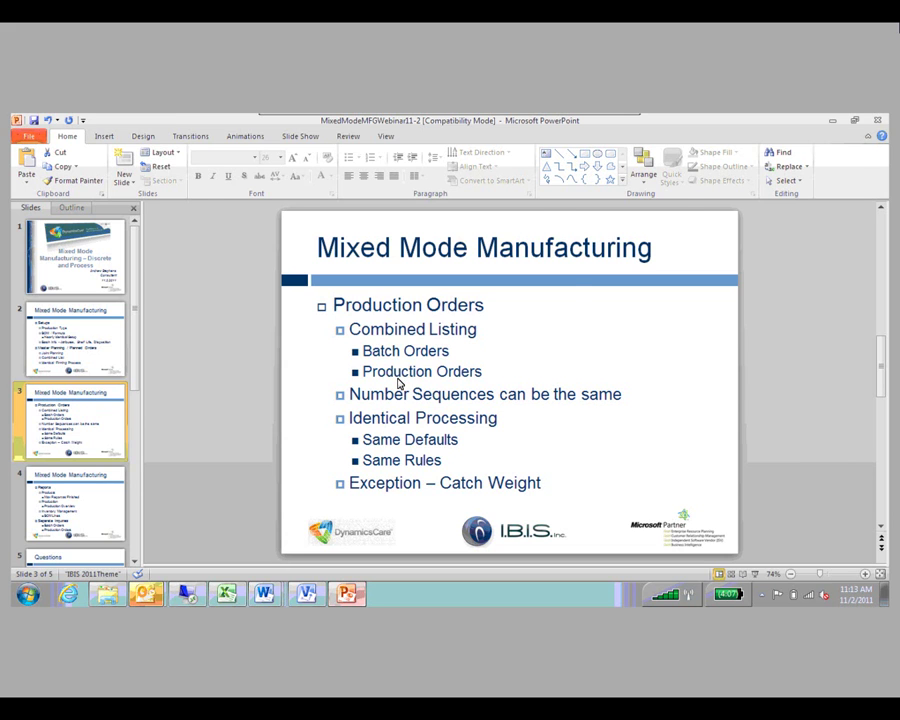
key(alt+Tab)
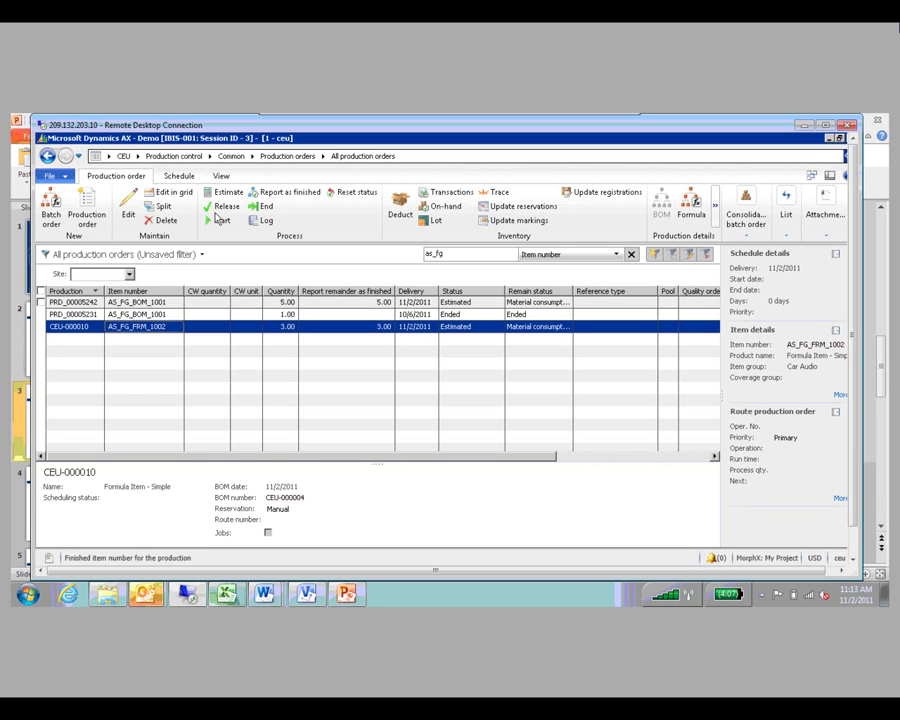
click(216, 223)
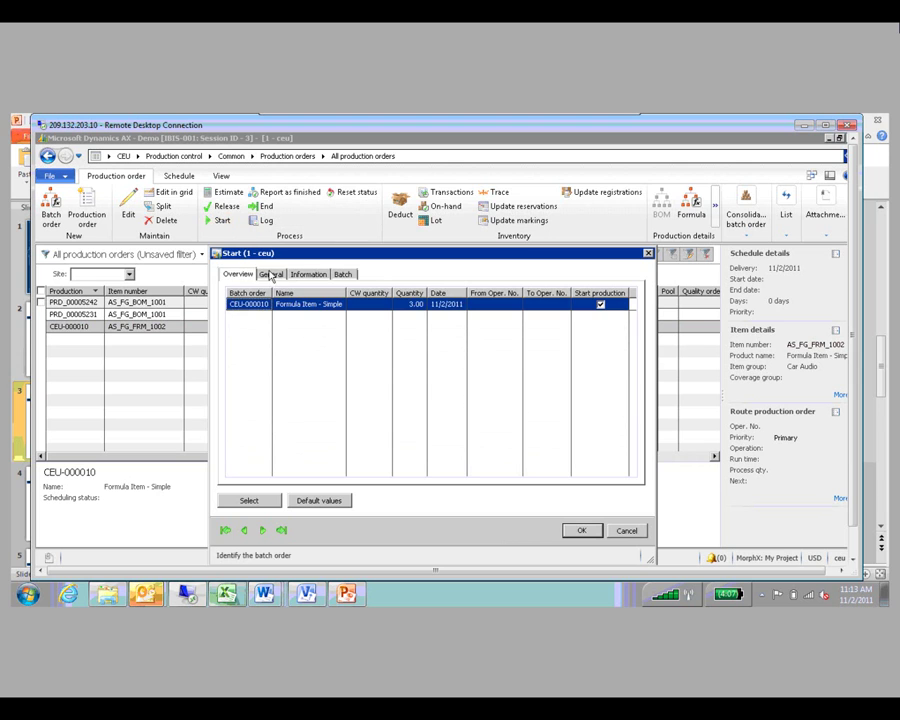
click(270, 275)
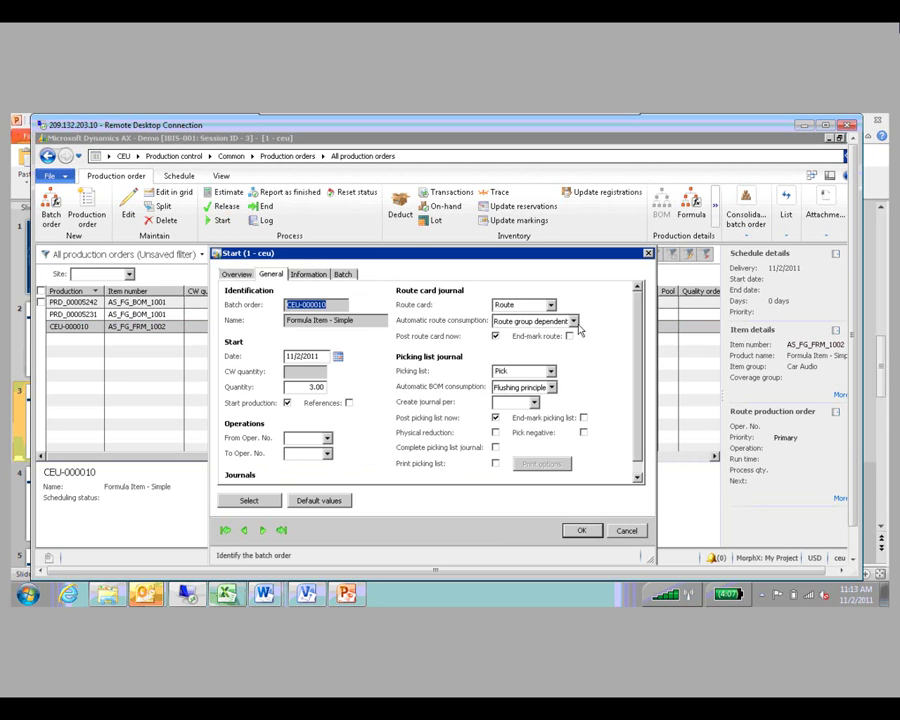
click(626, 530)
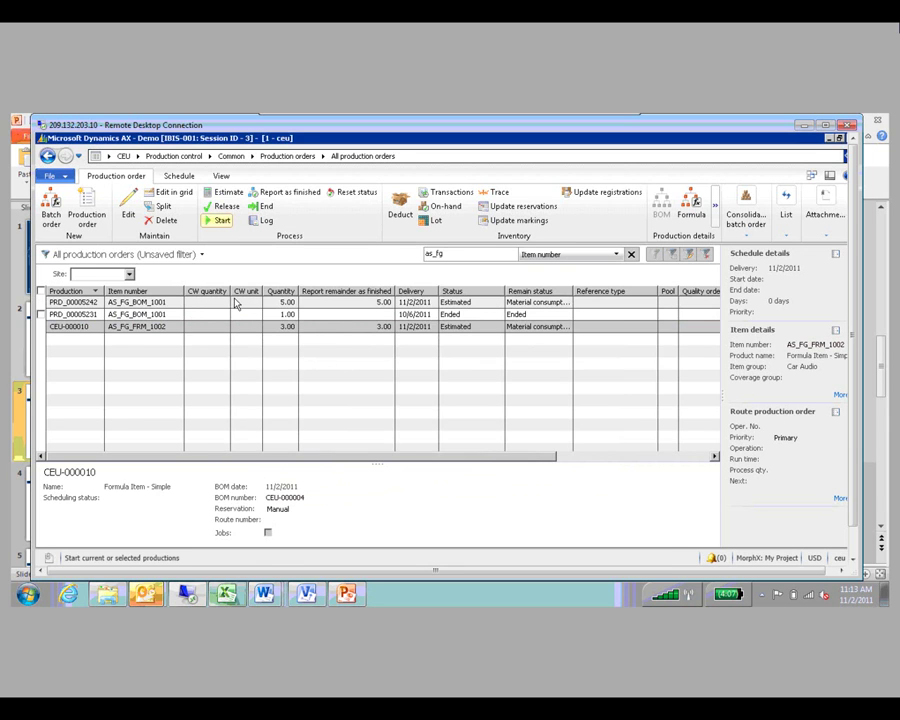
- Review the general Start options of the estimated AS_FG_BOM_1001 production order and cancel without starting it
click(232, 303)
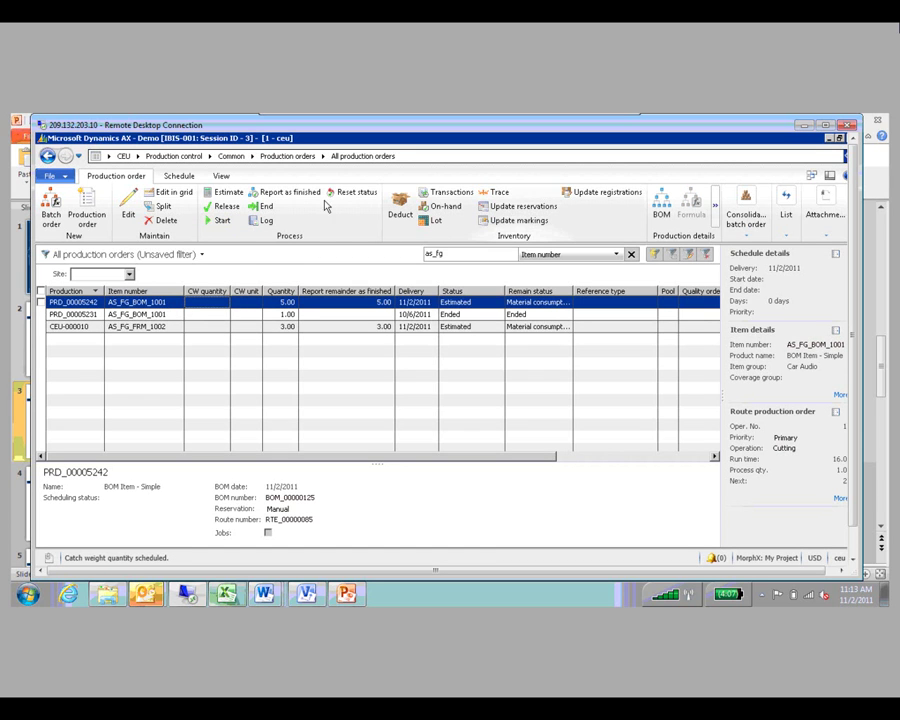
click(220, 220)
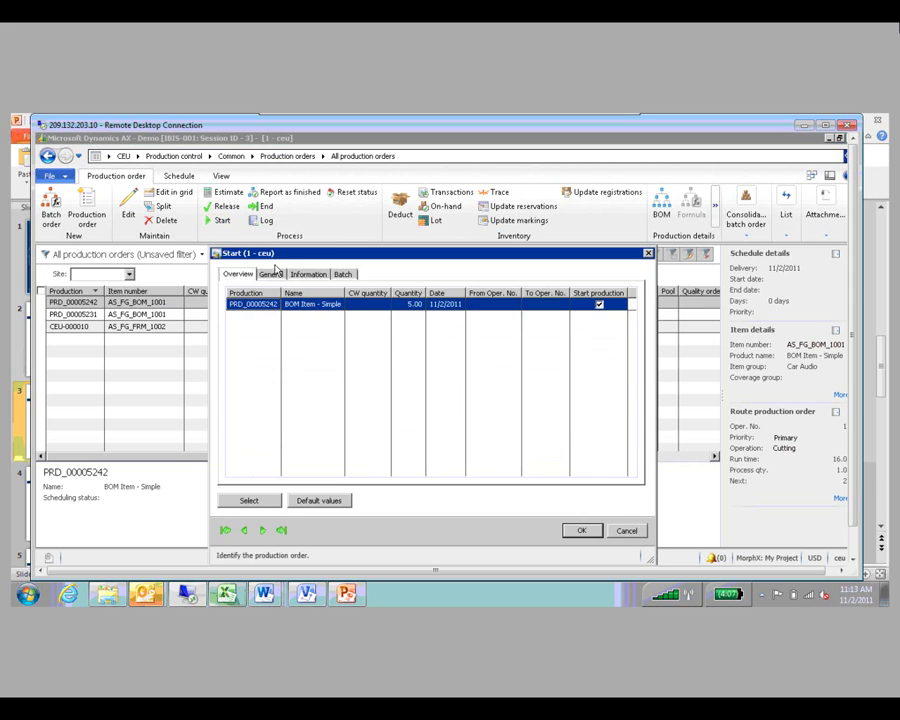
click(270, 274)
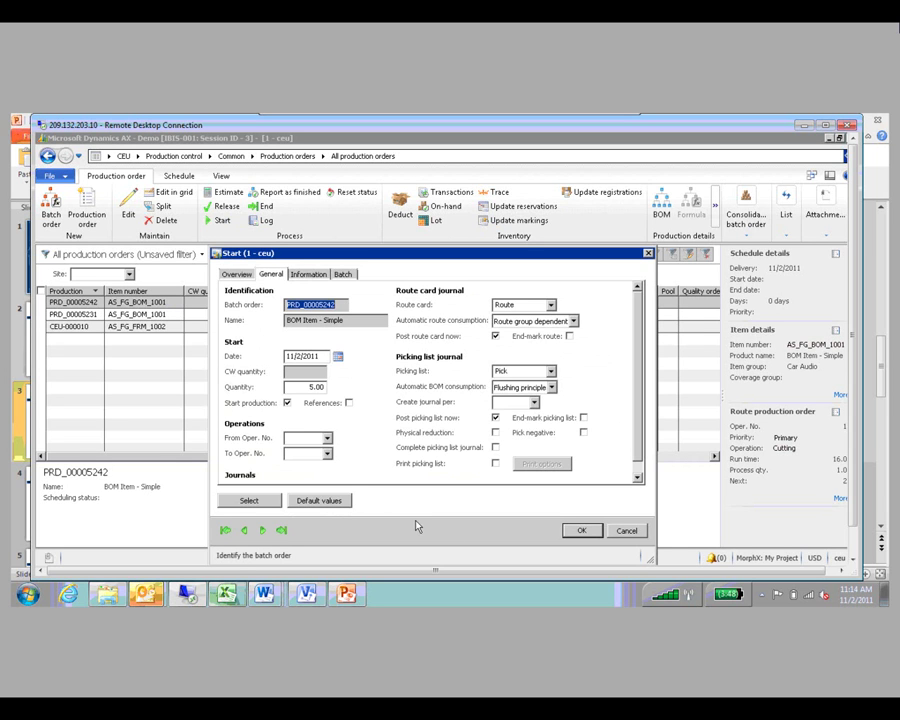
click(626, 533)
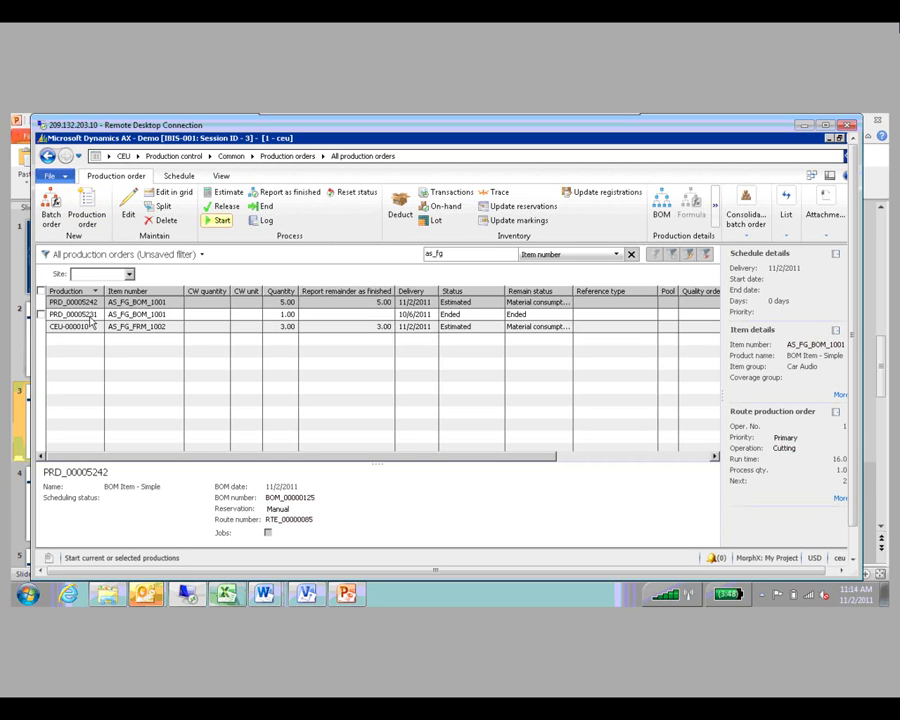
- Compare the BOM and formula details available for the estimated AS_FG_BOM_1001 and AS_FG_FRM_1002 orders, then minimize the remote session
click(314, 301)
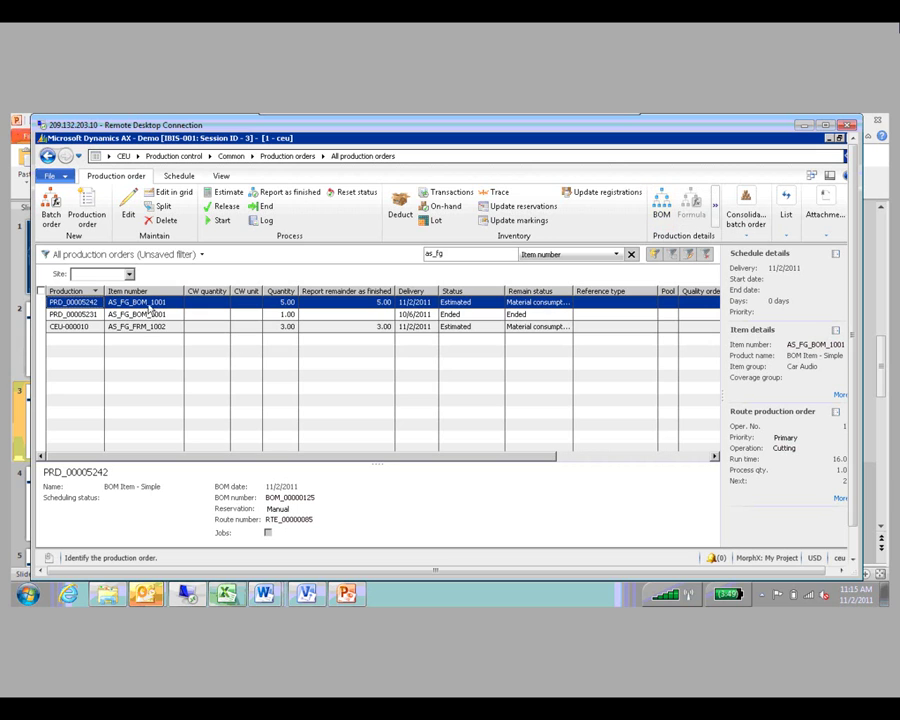
click(87, 329)
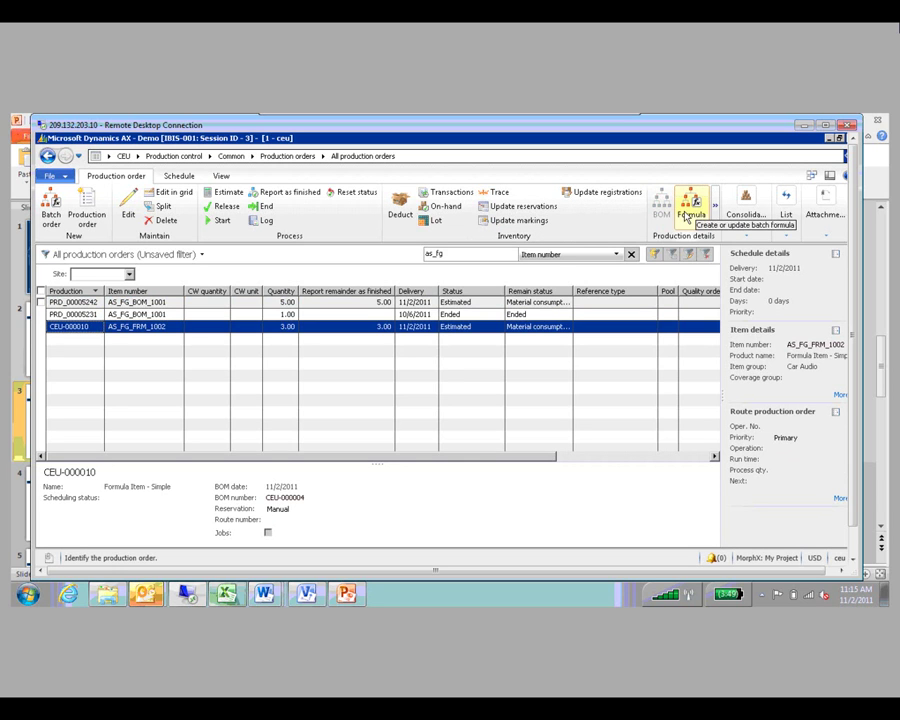
click(804, 130)
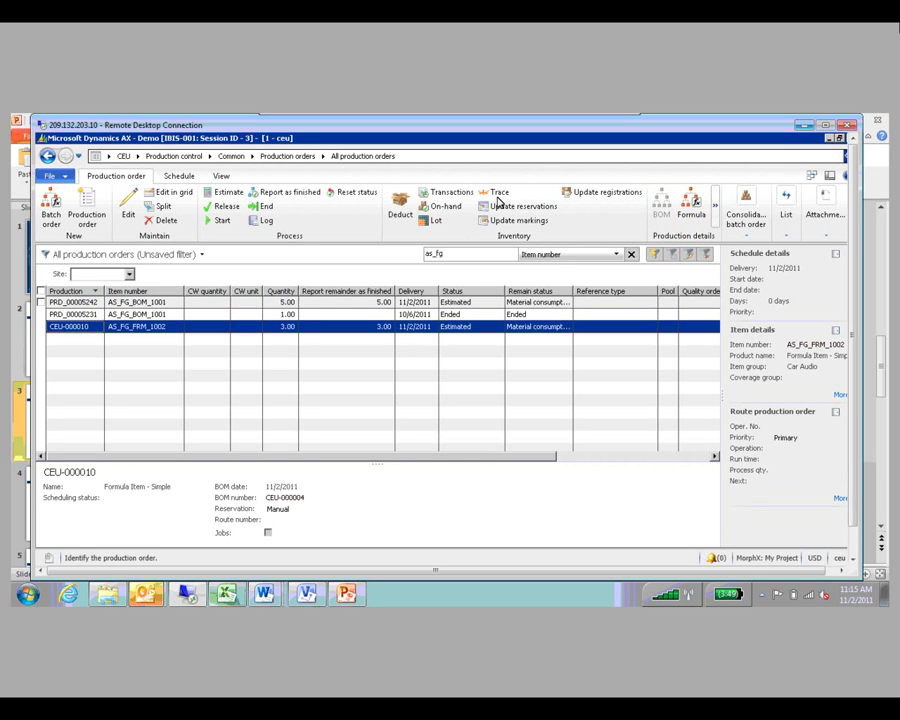
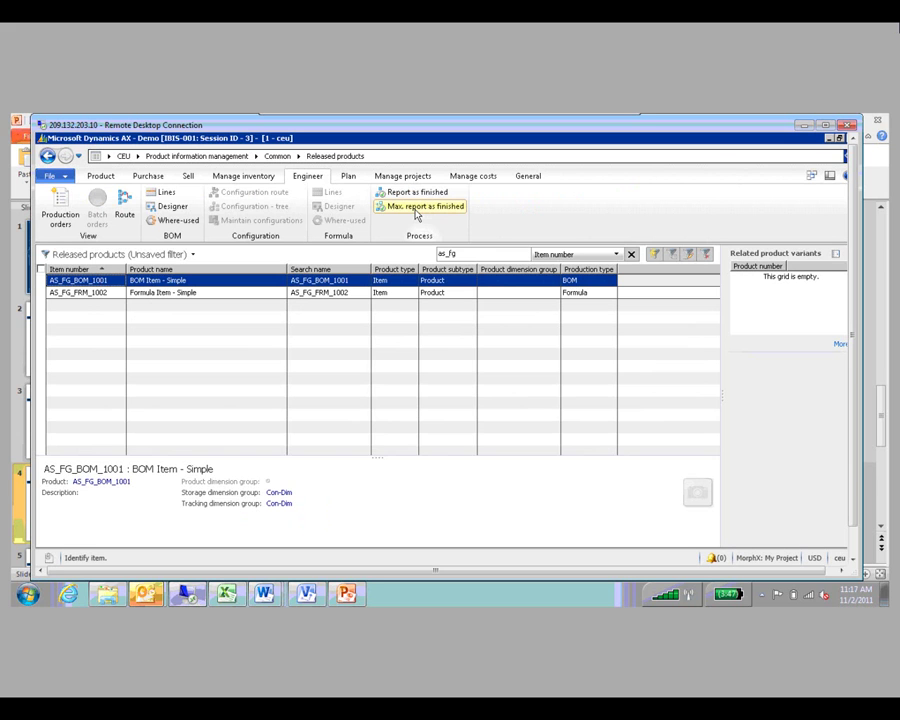
- Check the maximum report as finished quantity of released product AS_FG_BOM_1001 and close the form
click(417, 210)
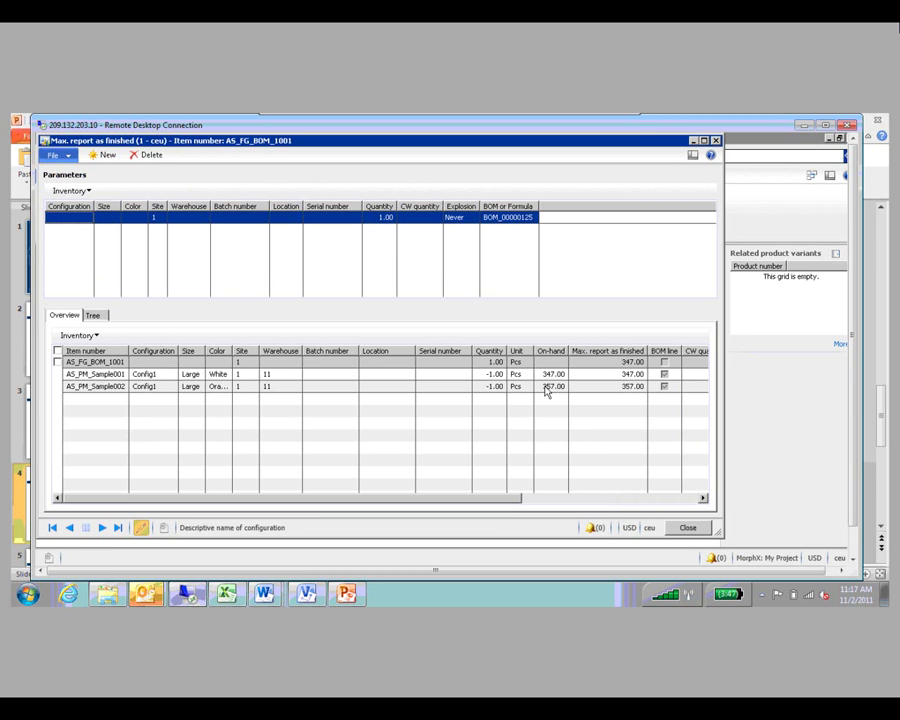
click(626, 362)
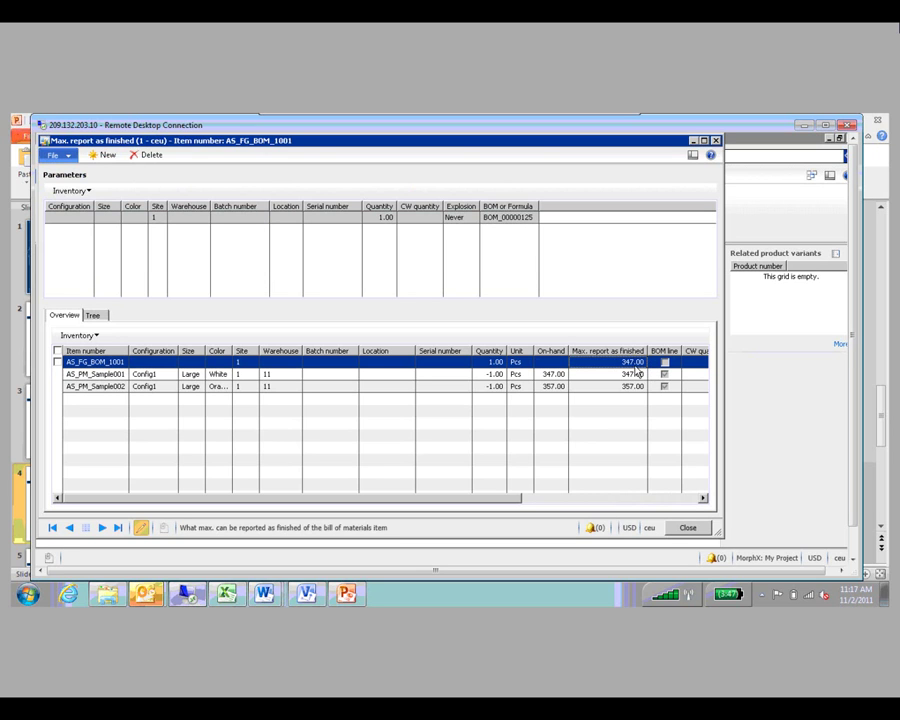
click(686, 528)
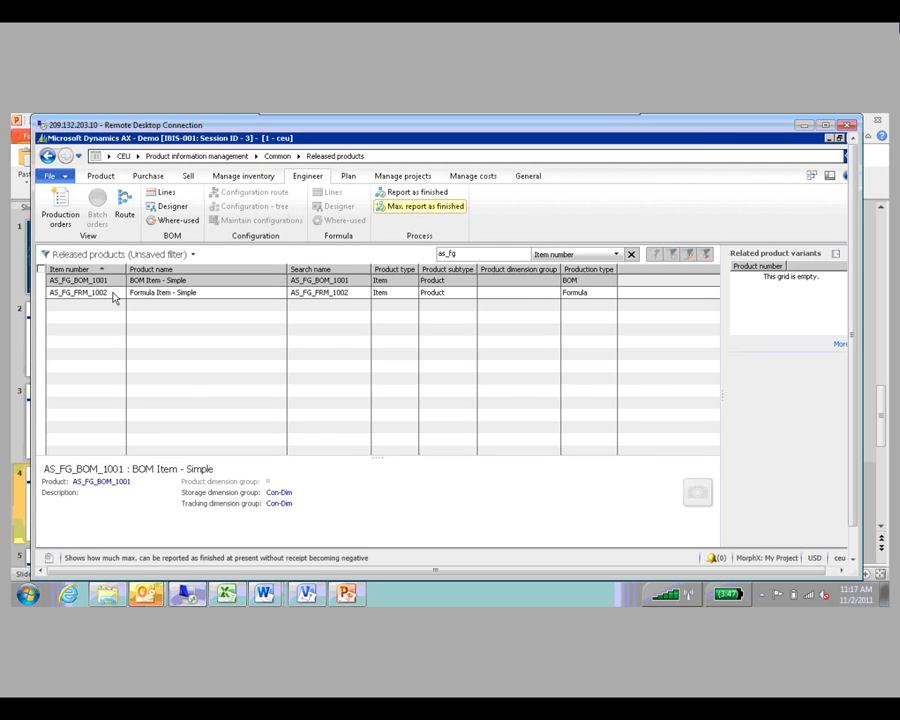
- Check the maximum report as finished quantity of released product AS_FG_FRM_1002 and close the form
click(113, 297)
click(422, 206)
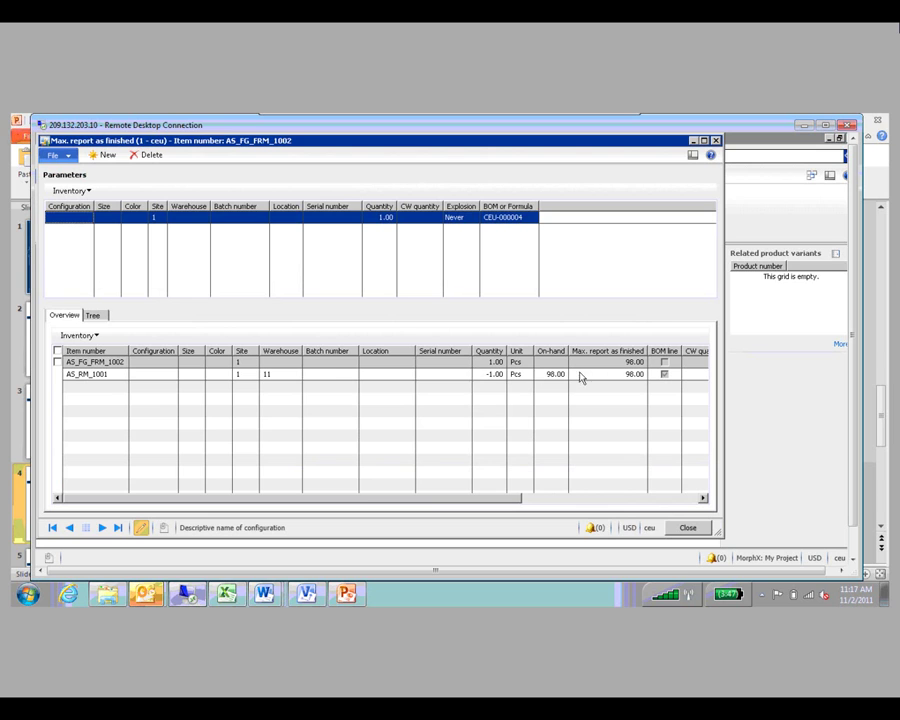
click(603, 362)
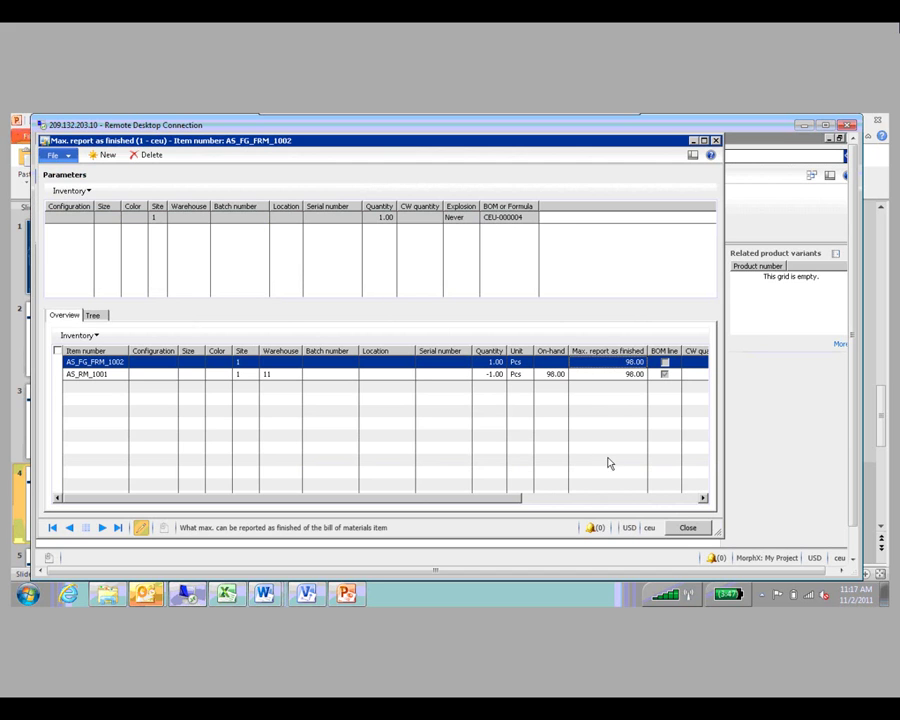
click(688, 527)
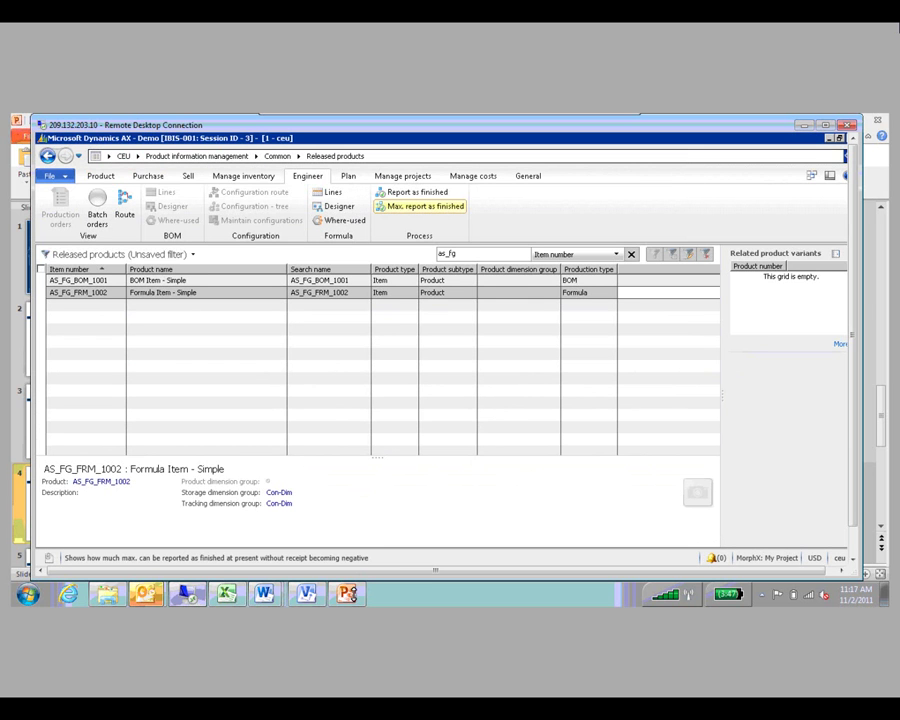
- Review the parameters of the Production overview transactions report in Production control and cancel the report
click(137, 156)
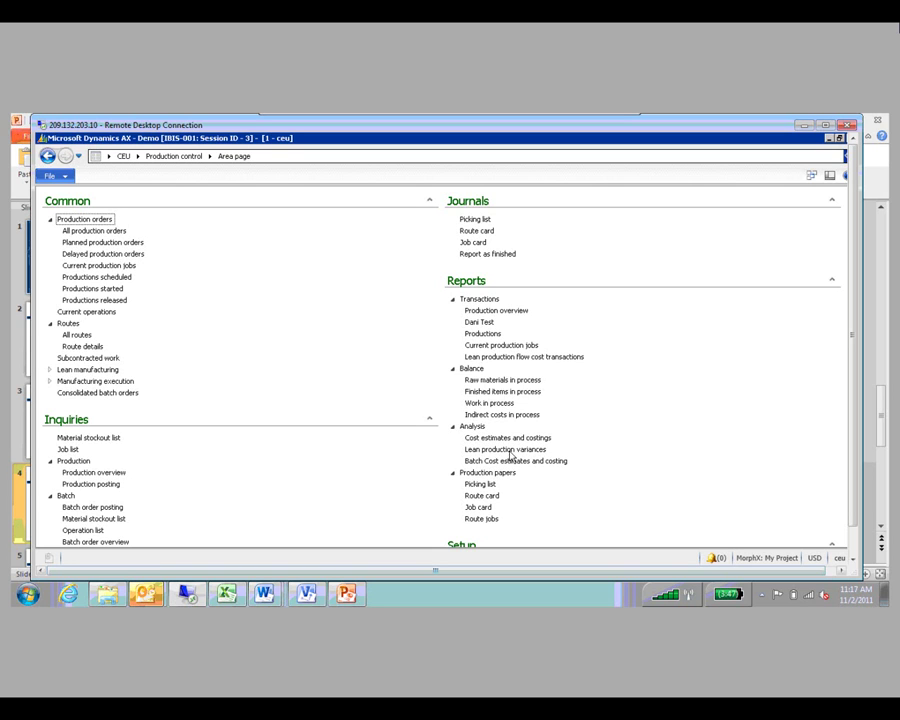
click(504, 316)
drag(297, 197, 438, 218)
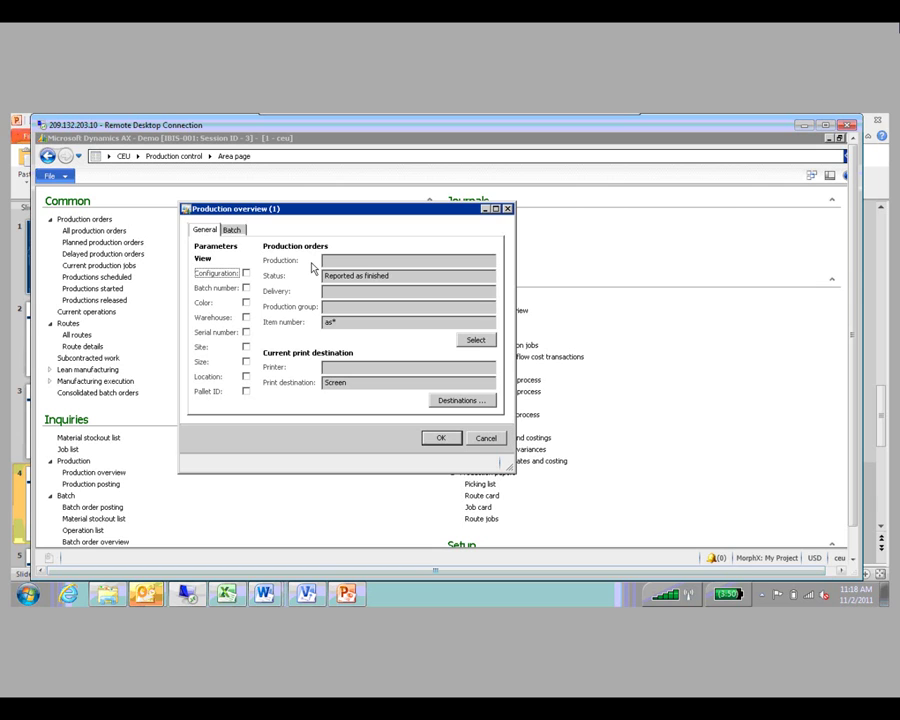
click(486, 438)
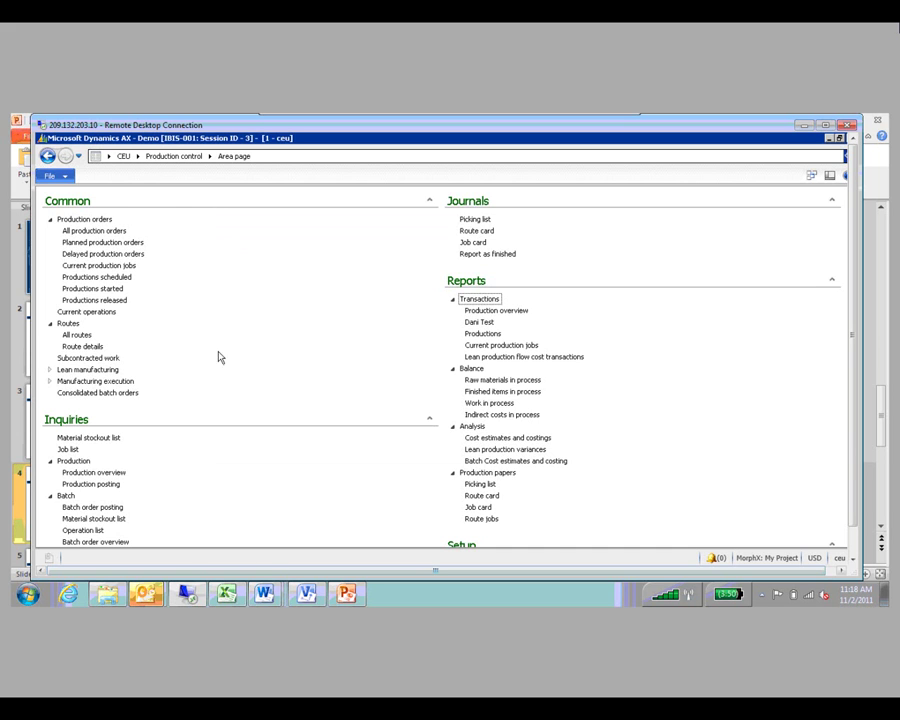
- Check the reports slide in PowerPoint, then review the bills of materials Lines report parameters under Inventory and warehouse management and cancel
click(347, 594)
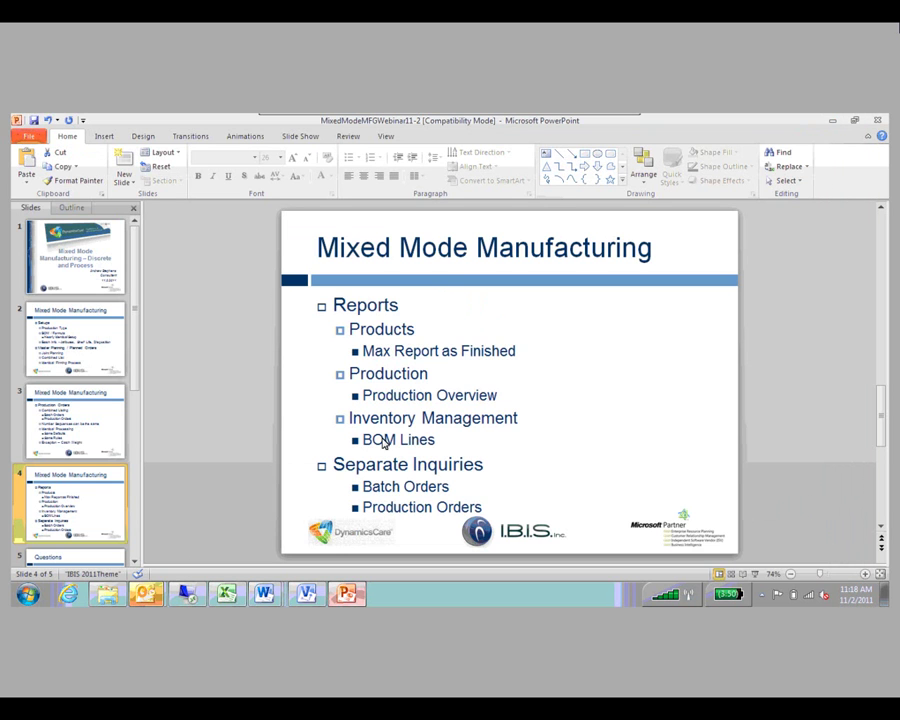
key(alt+Tab)
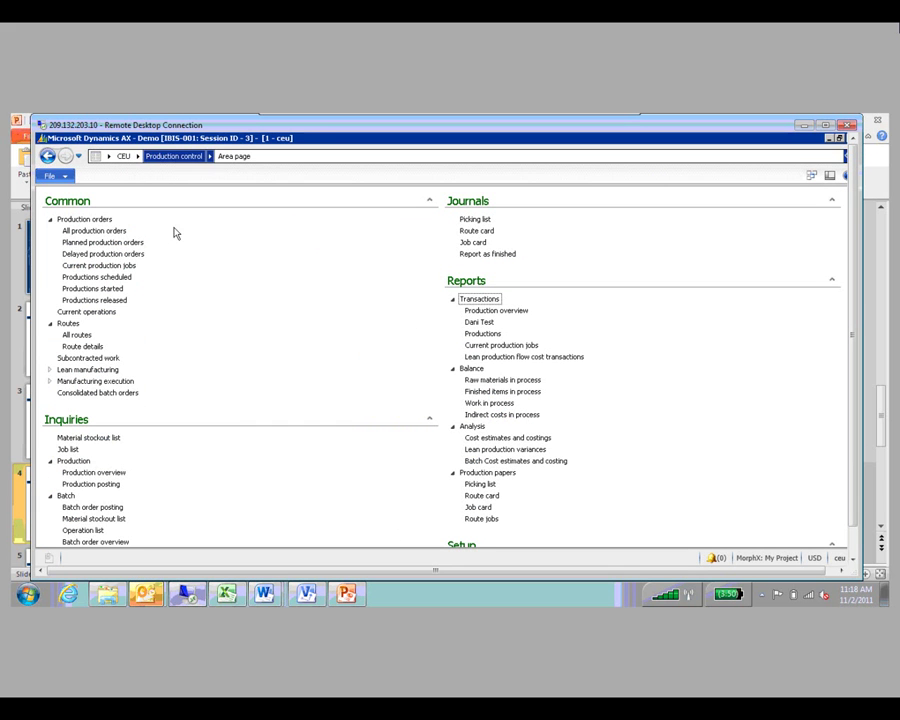
click(137, 156)
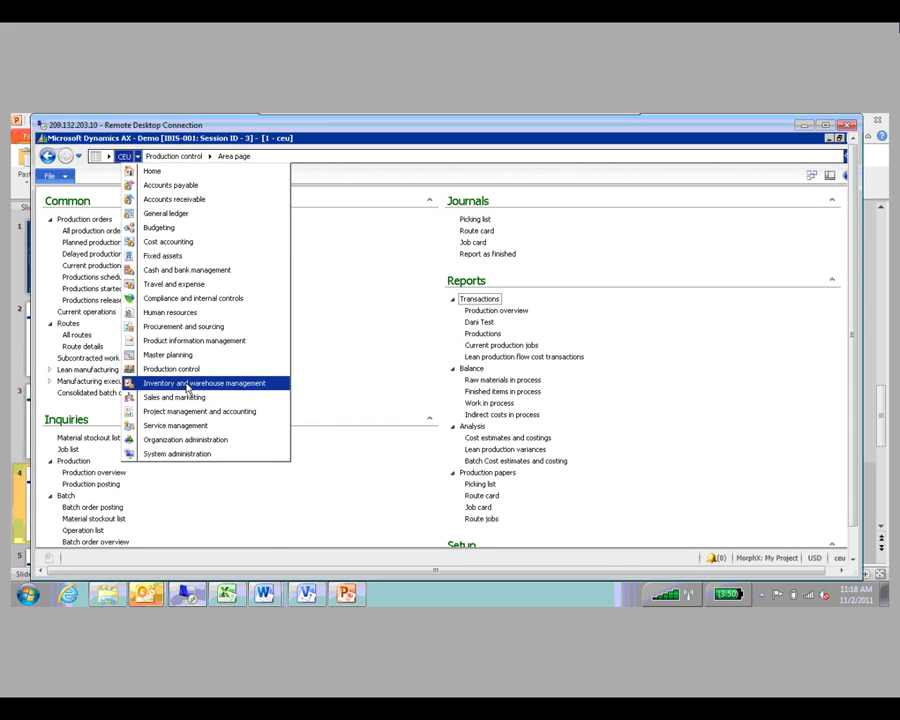
click(187, 389)
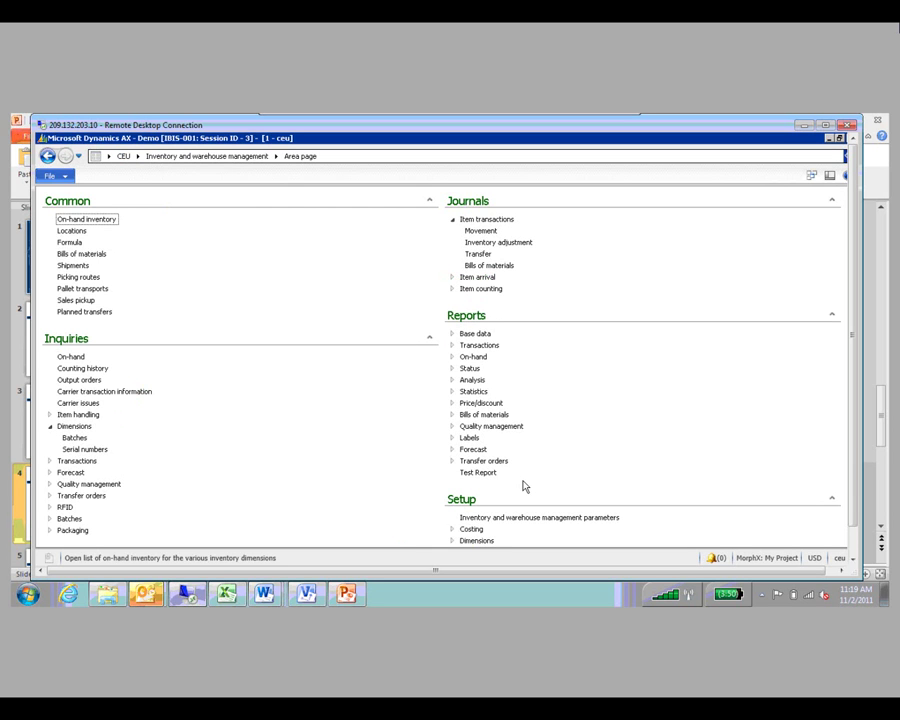
click(453, 419)
click(471, 426)
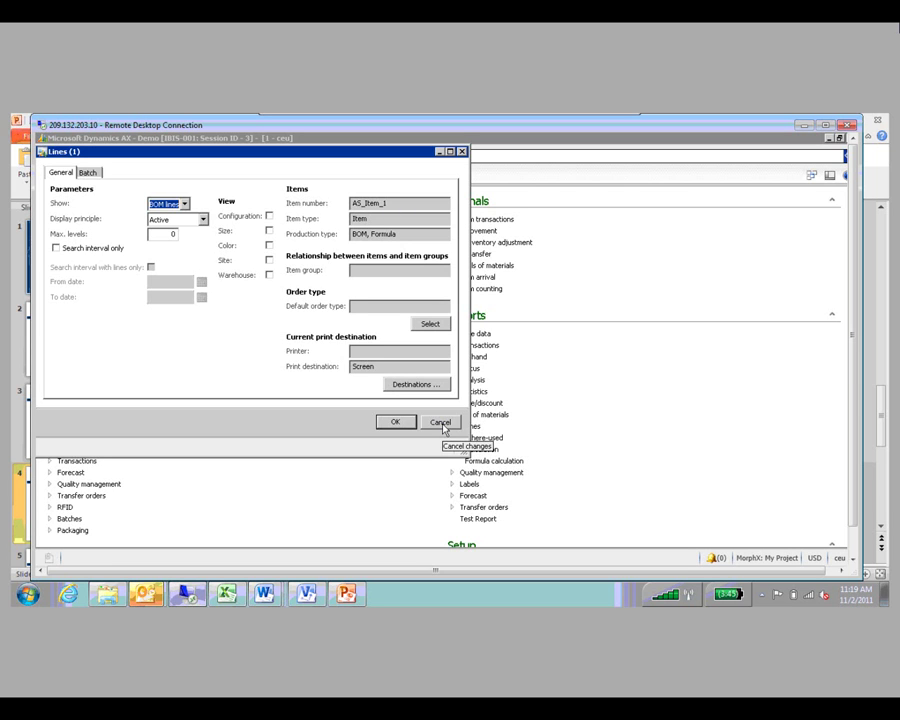
click(441, 422)
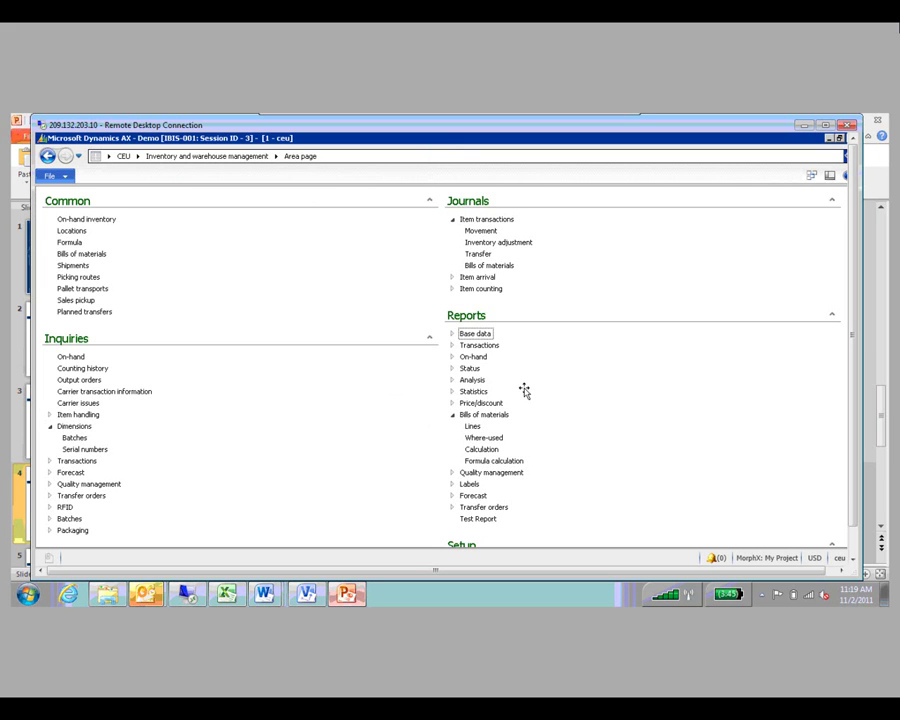
- Check the separate inquiries on the PowerPoint slide, then view the Production overview inquiry in Production control and close it
key(alt+Tab)
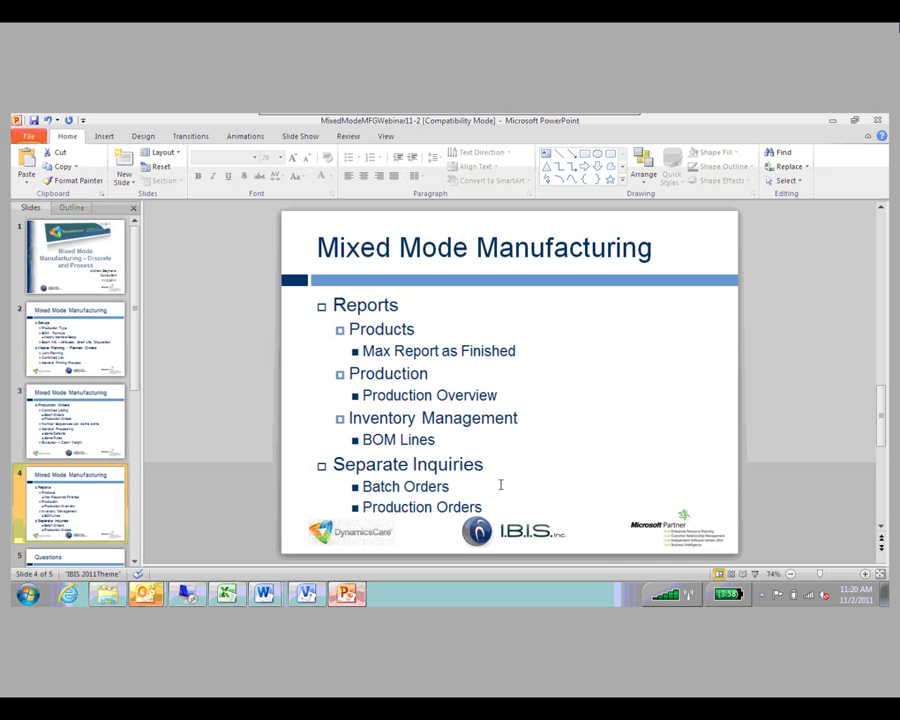
click(190, 595)
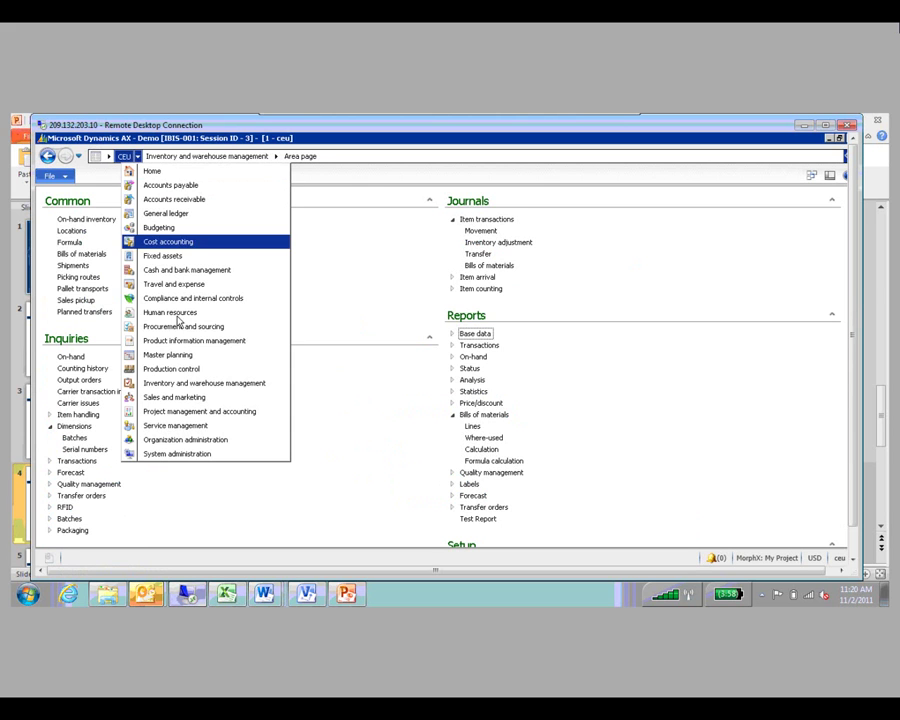
click(176, 371)
scroll(198, 420, down, 4)
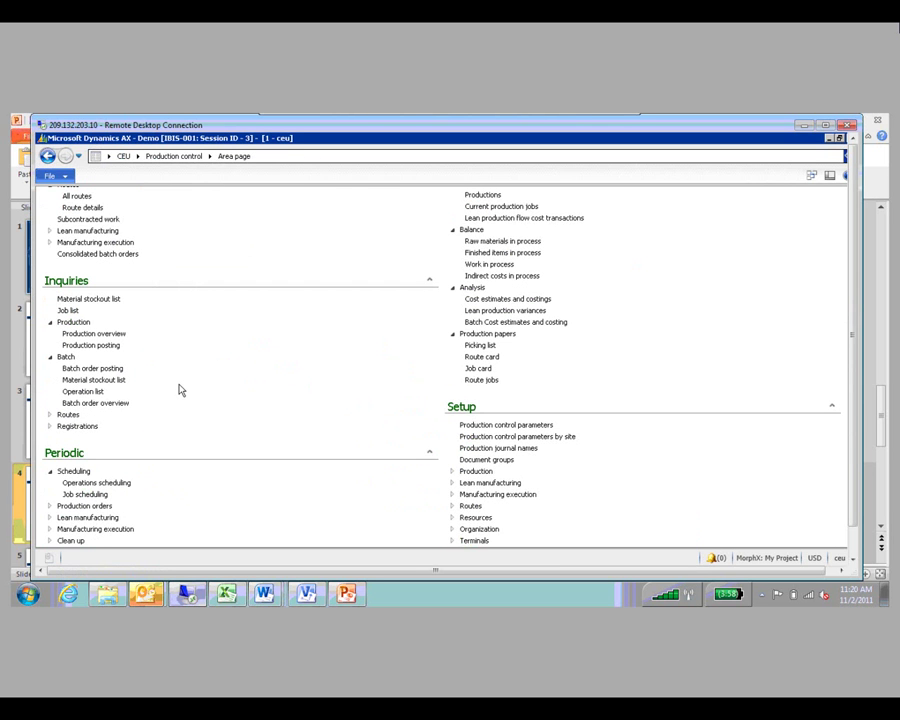
click(111, 338)
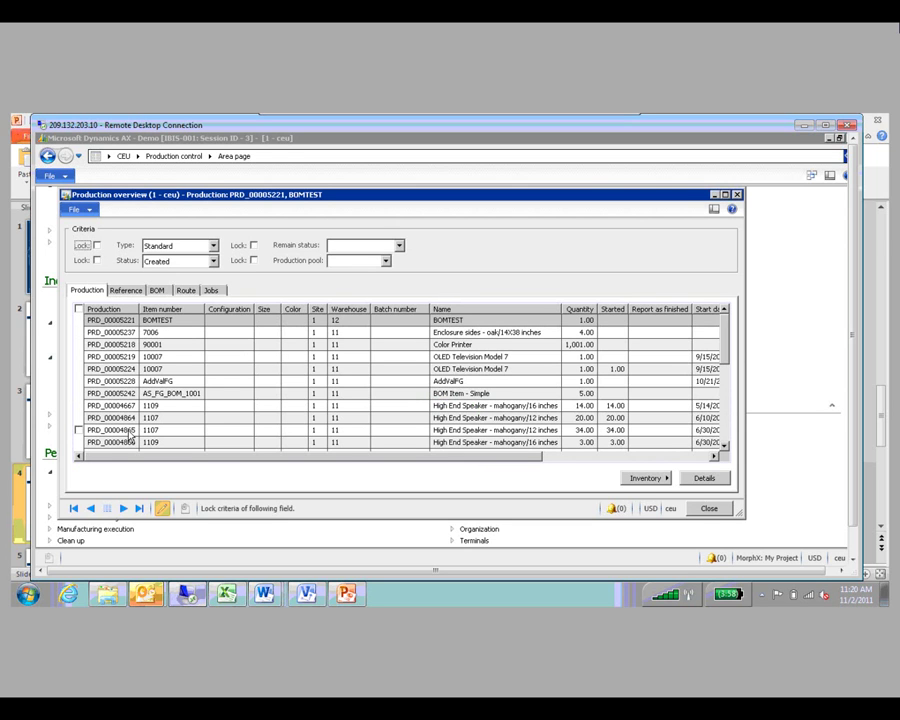
click(731, 510)
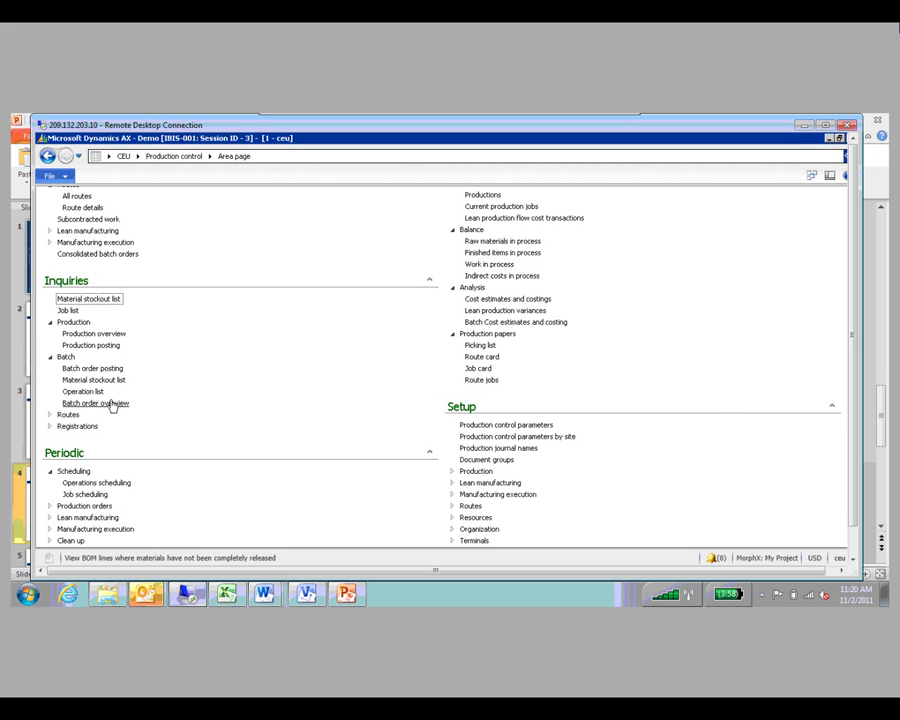
- View the Batch order overview inquiry and close it
click(95, 402)
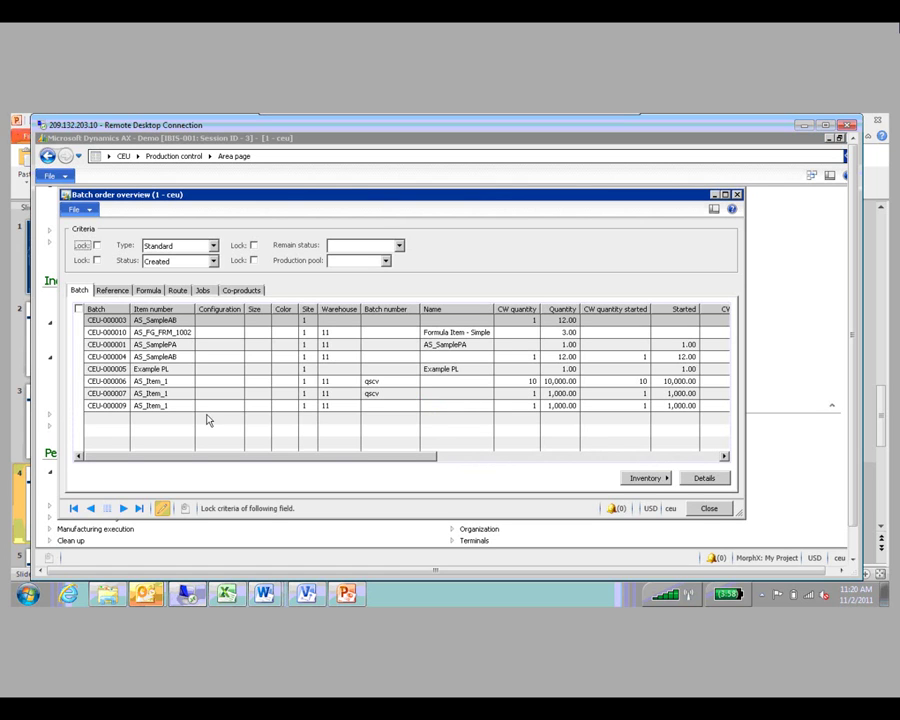
click(711, 512)
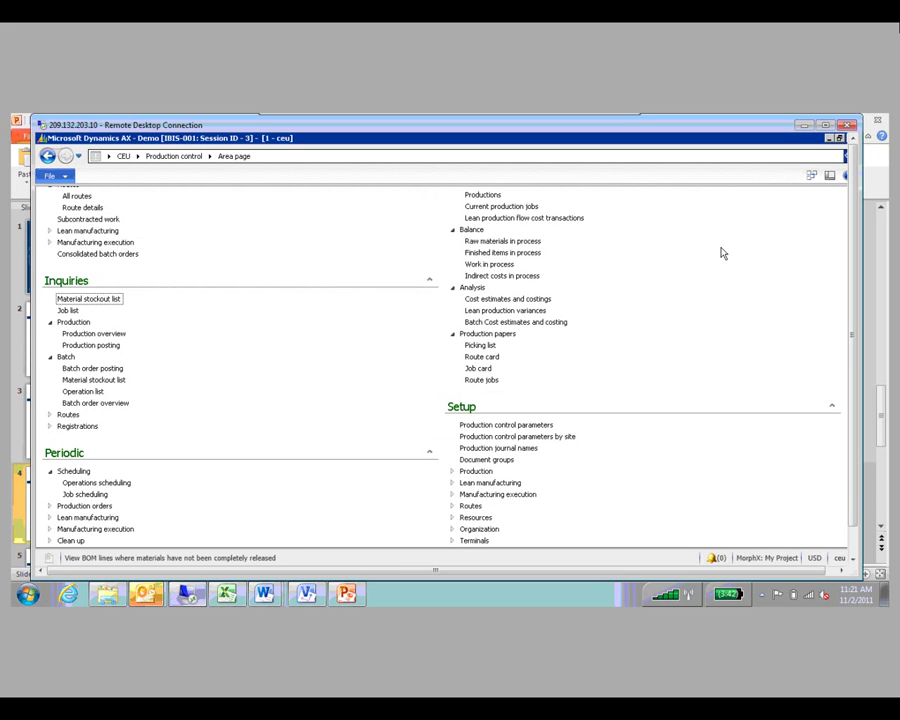
scroll(650, 340, up, 3)
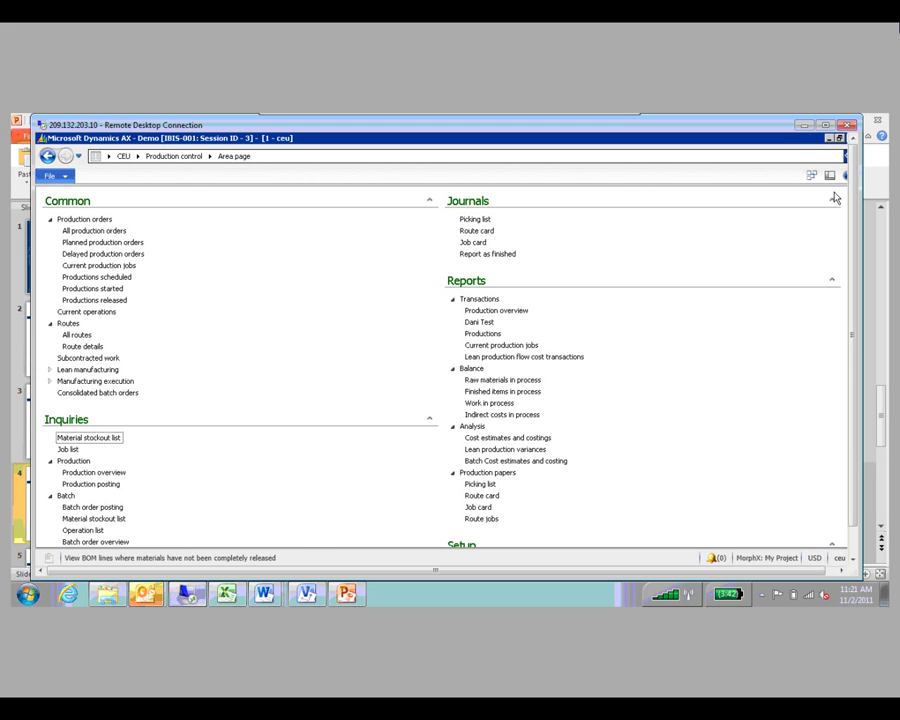
- Minimize the remote session and show the closing Questions slide in PowerPoint
click(803, 125)
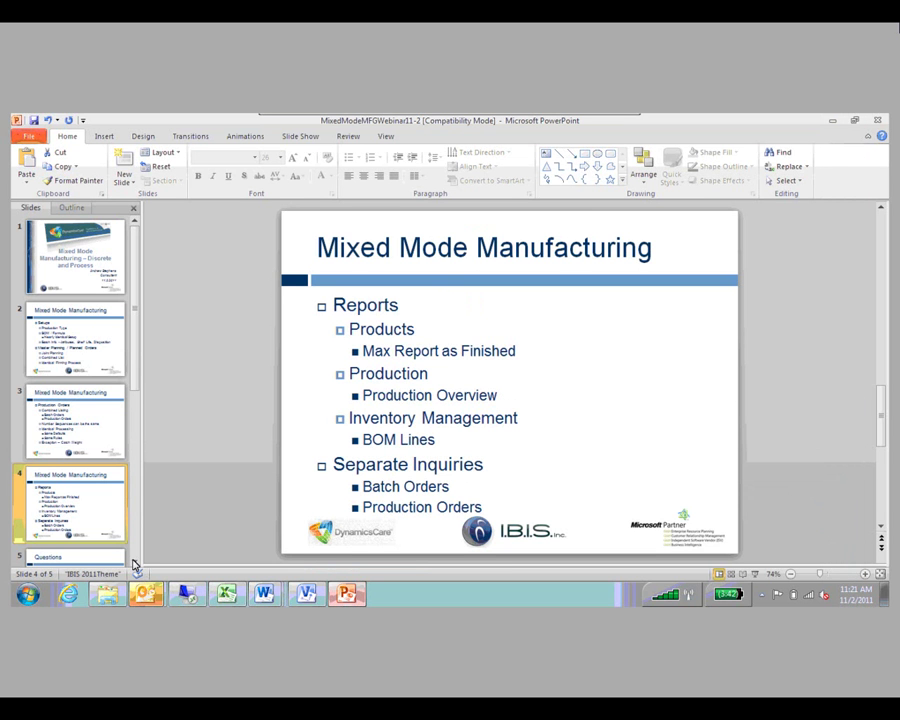
scroll(96, 526, down, 1)
click(93, 523)
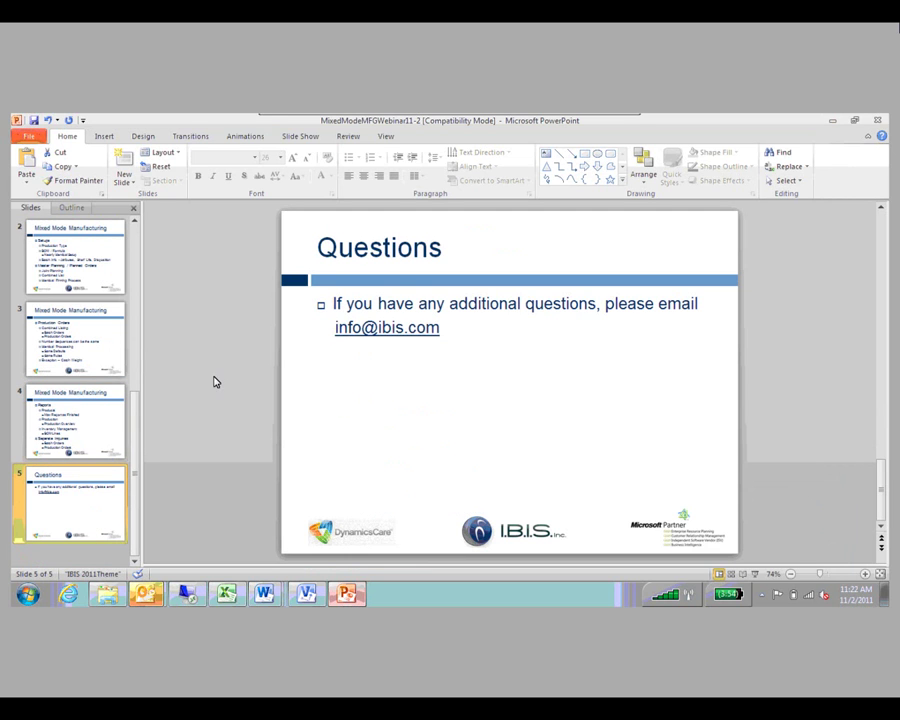